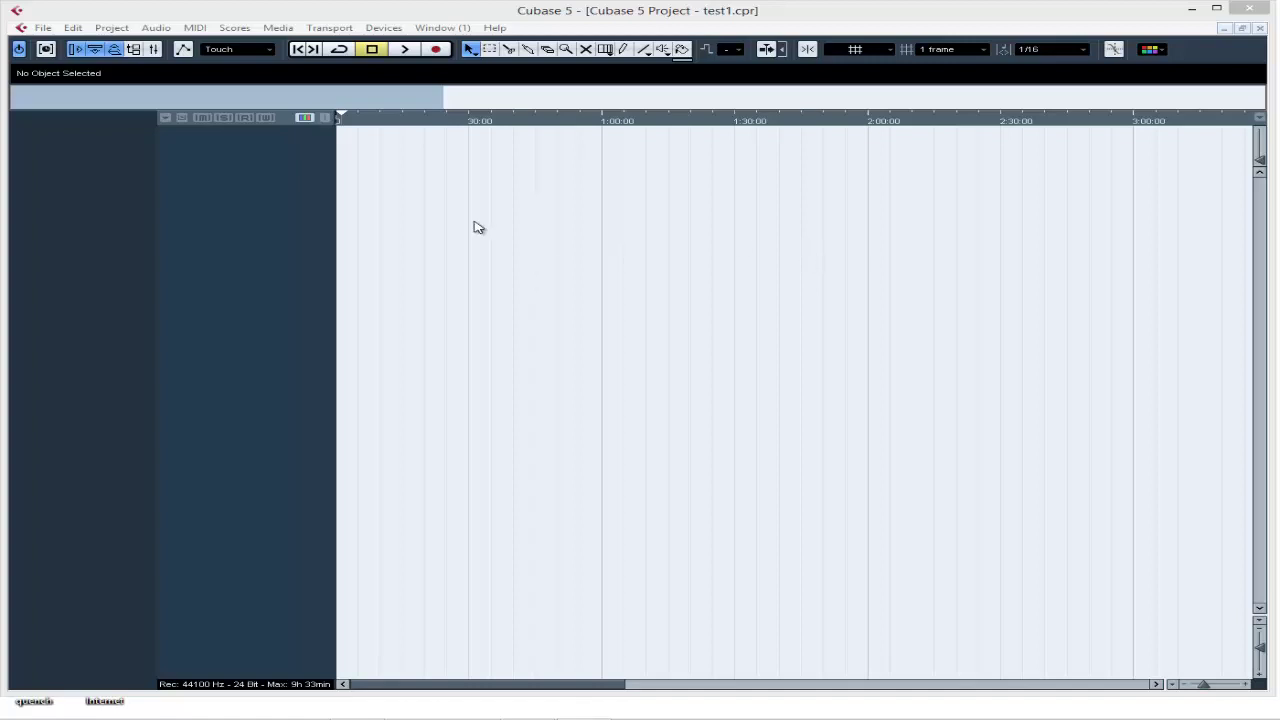
Show the Transport Panel with F2 and briefly open Device Setup, closing it unchanged
{"action": "key", "text": "F2"}
{"action": "left_click", "coordinate": [400, 28]}
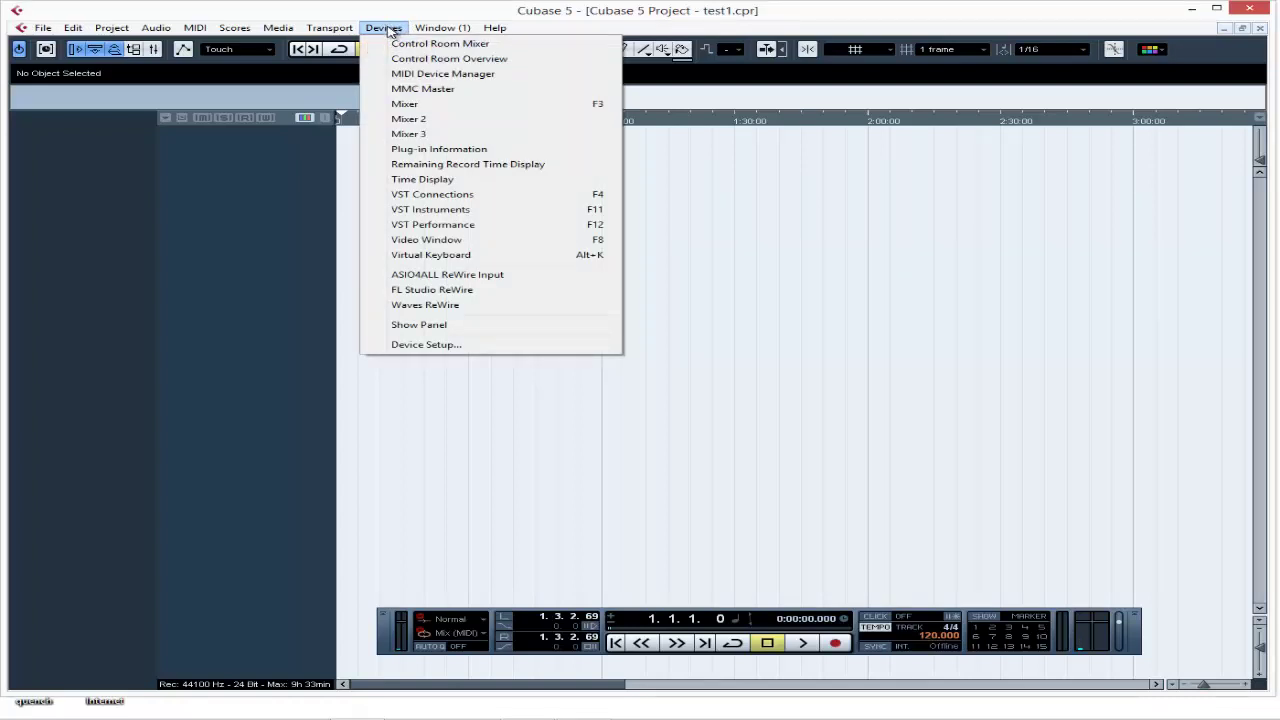
{"action": "left_click", "coordinate": [489, 345]}
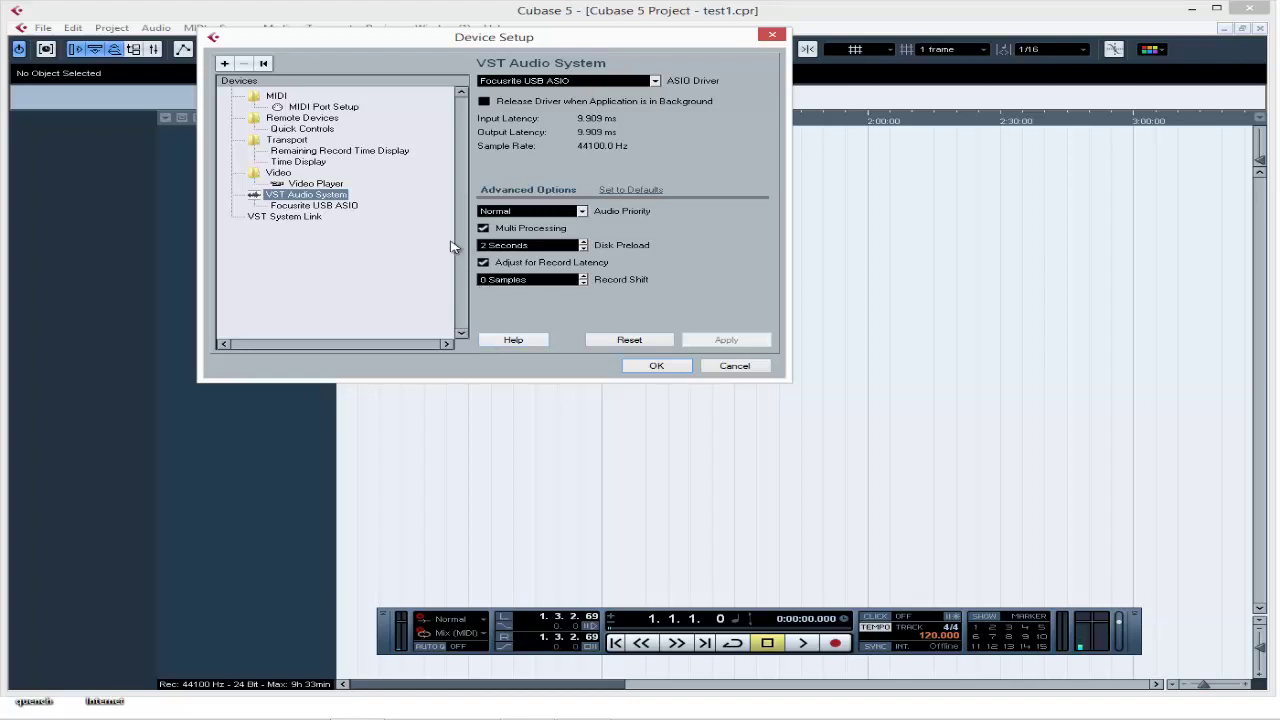
{"action": "left_click", "coordinate": [735, 366]}
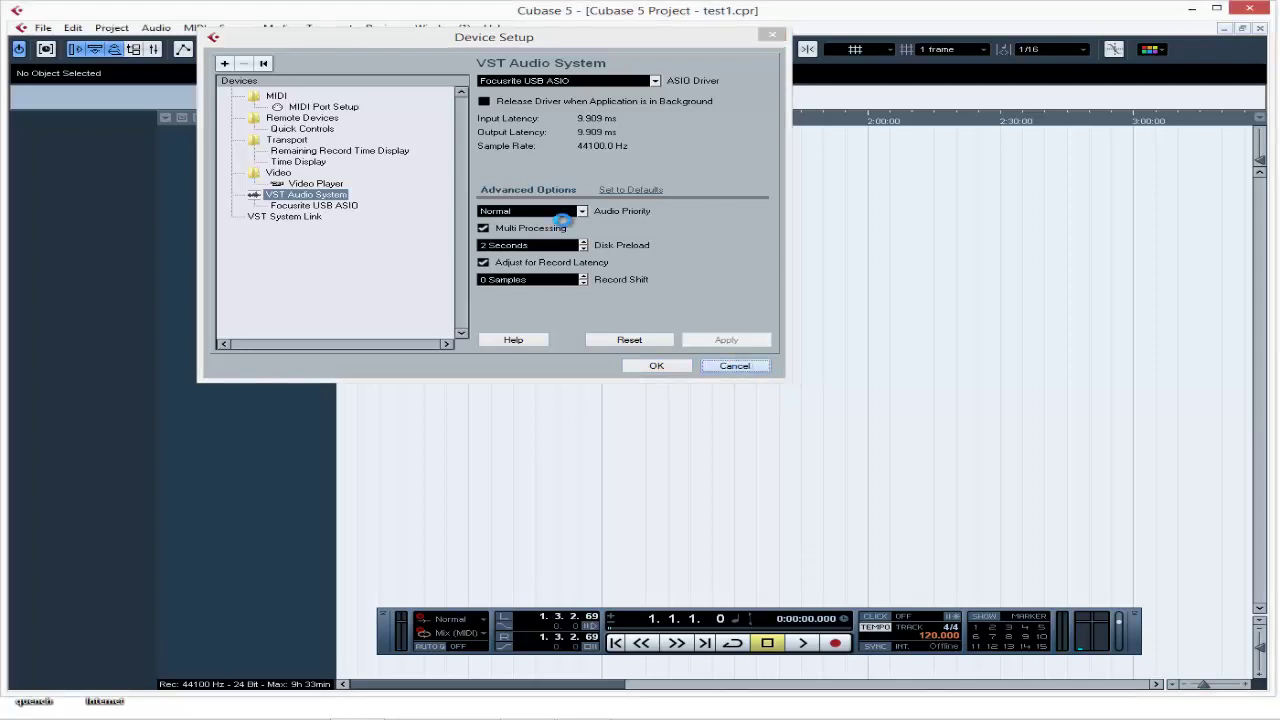
Switch the VST Audio System's ASIO driver to Focusrite USB ASIO
{"action": "left_click", "coordinate": [383, 27]}
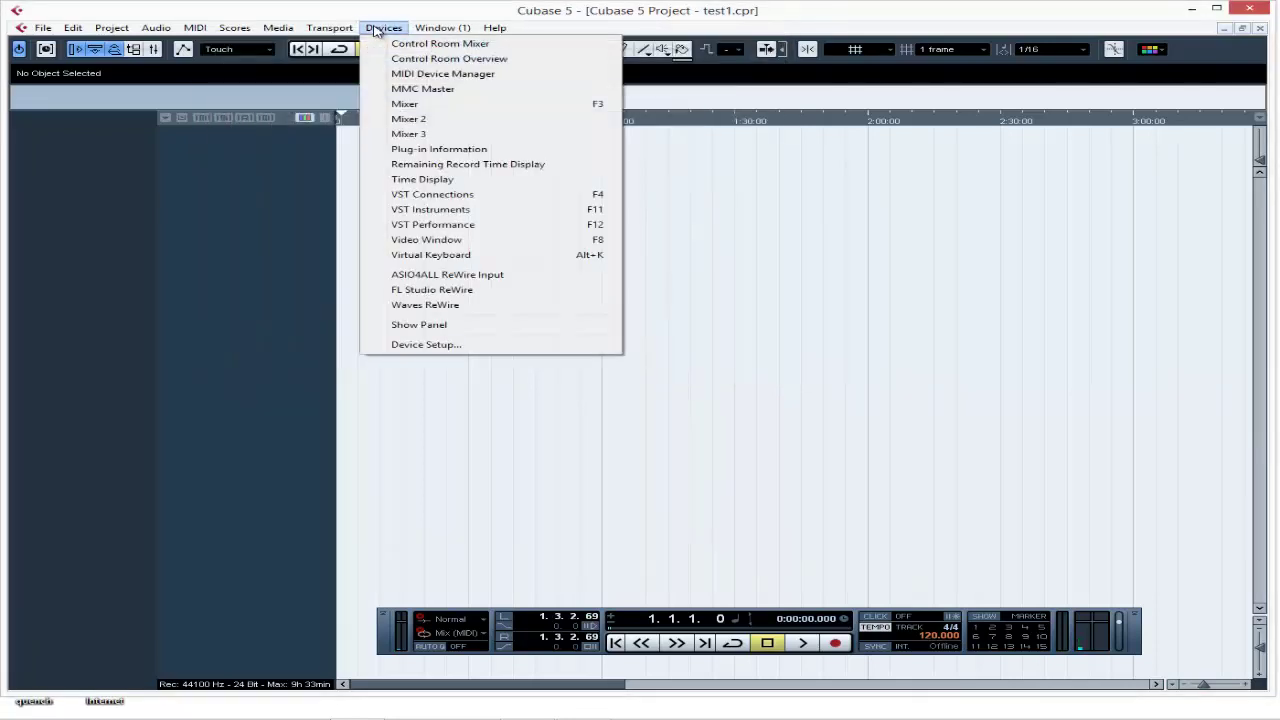
{"action": "left_click", "coordinate": [517, 348]}
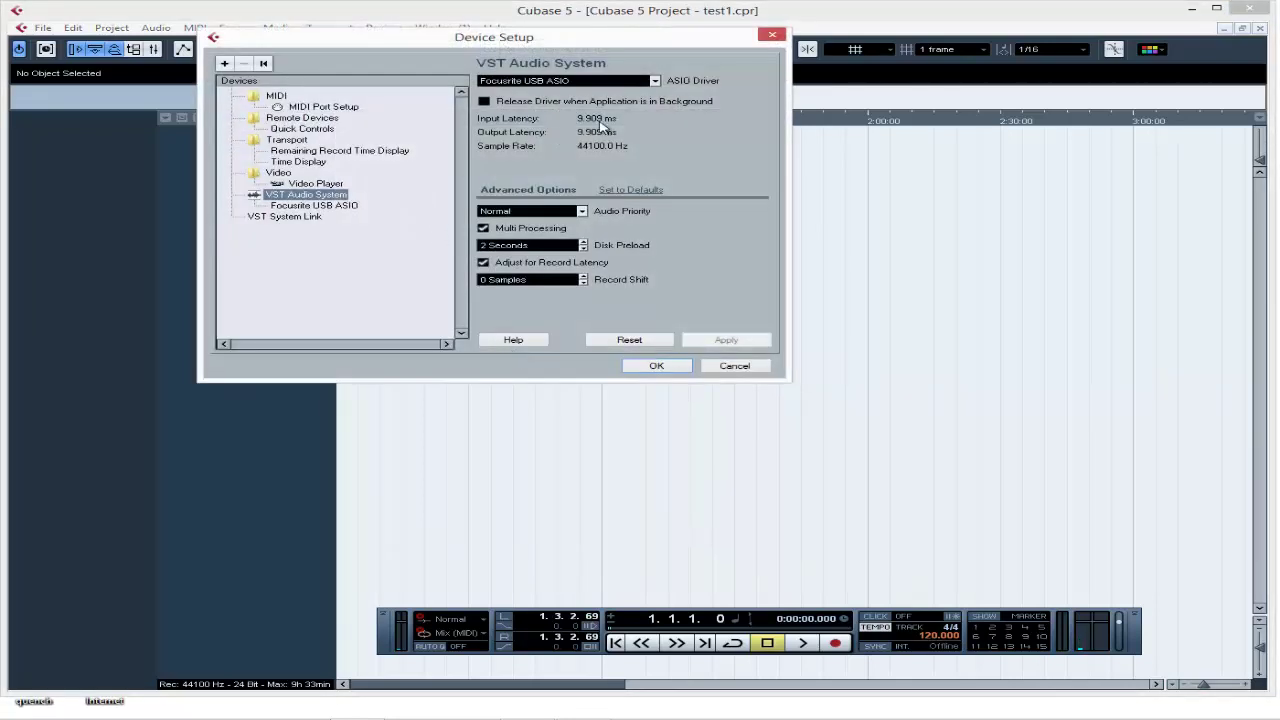
{"action": "left_click", "coordinate": [655, 81]}
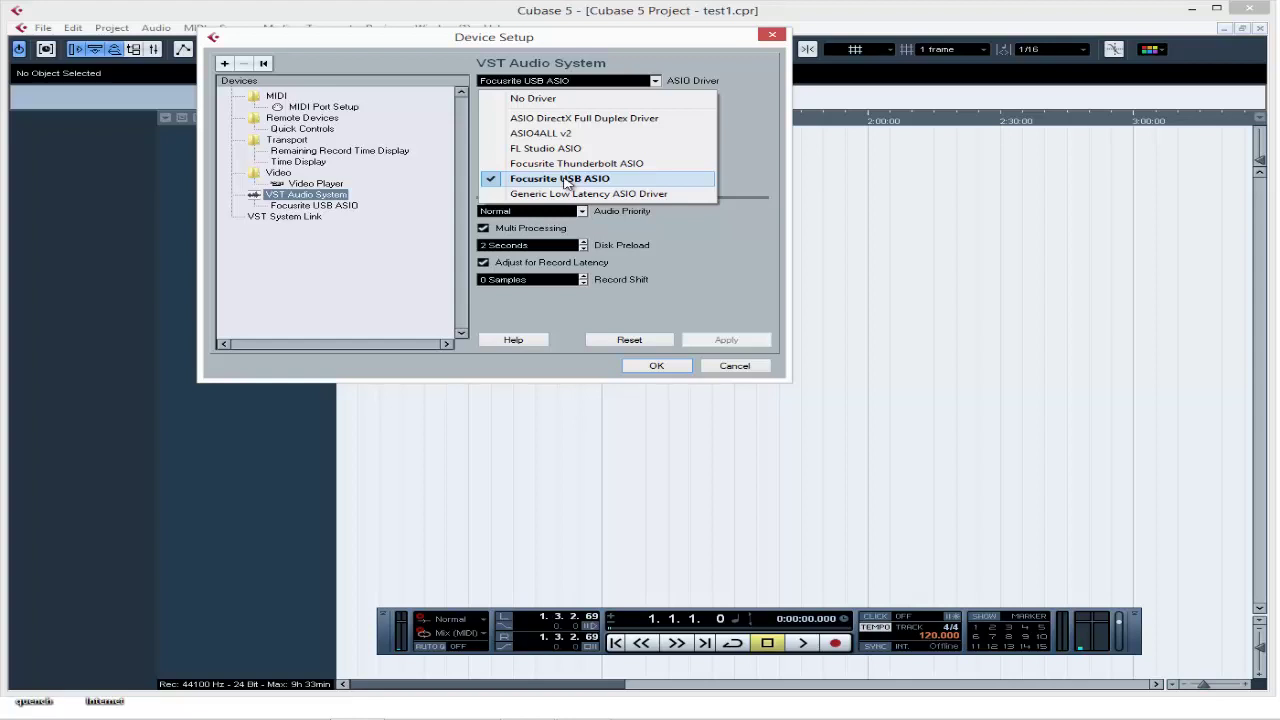
{"action": "left_click", "coordinate": [566, 180]}
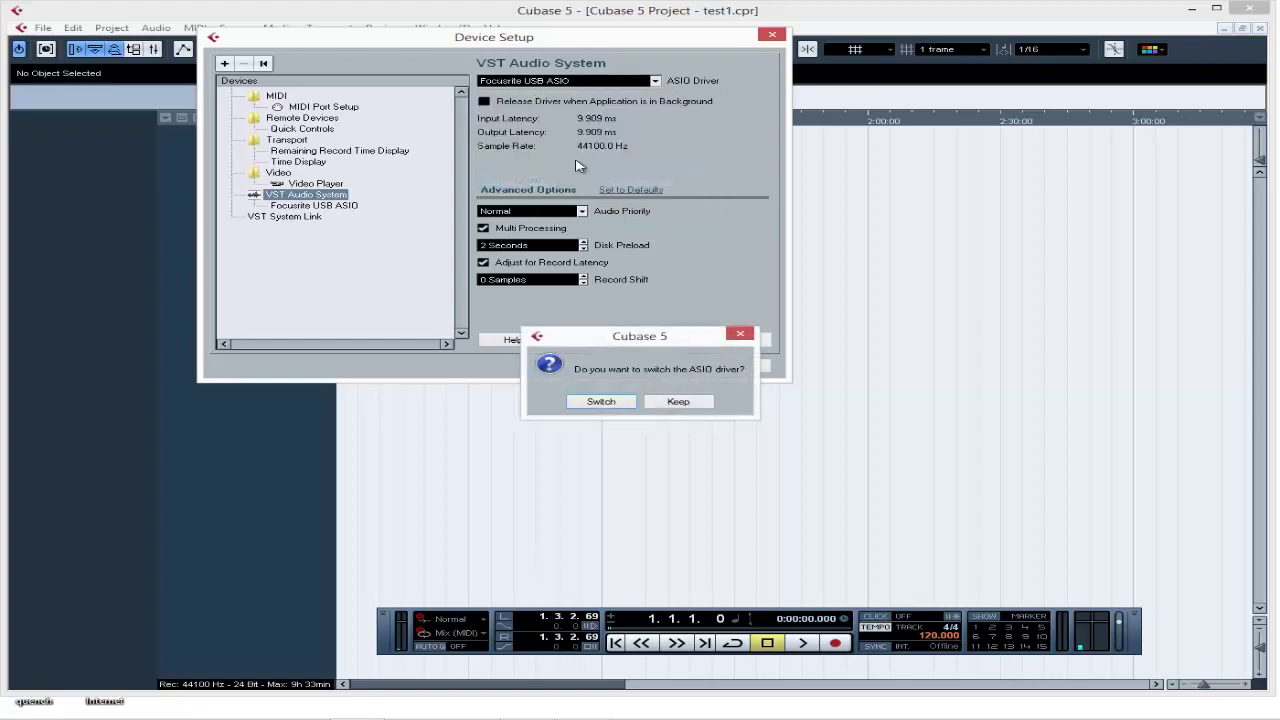
{"action": "left_click", "coordinate": [601, 402]}
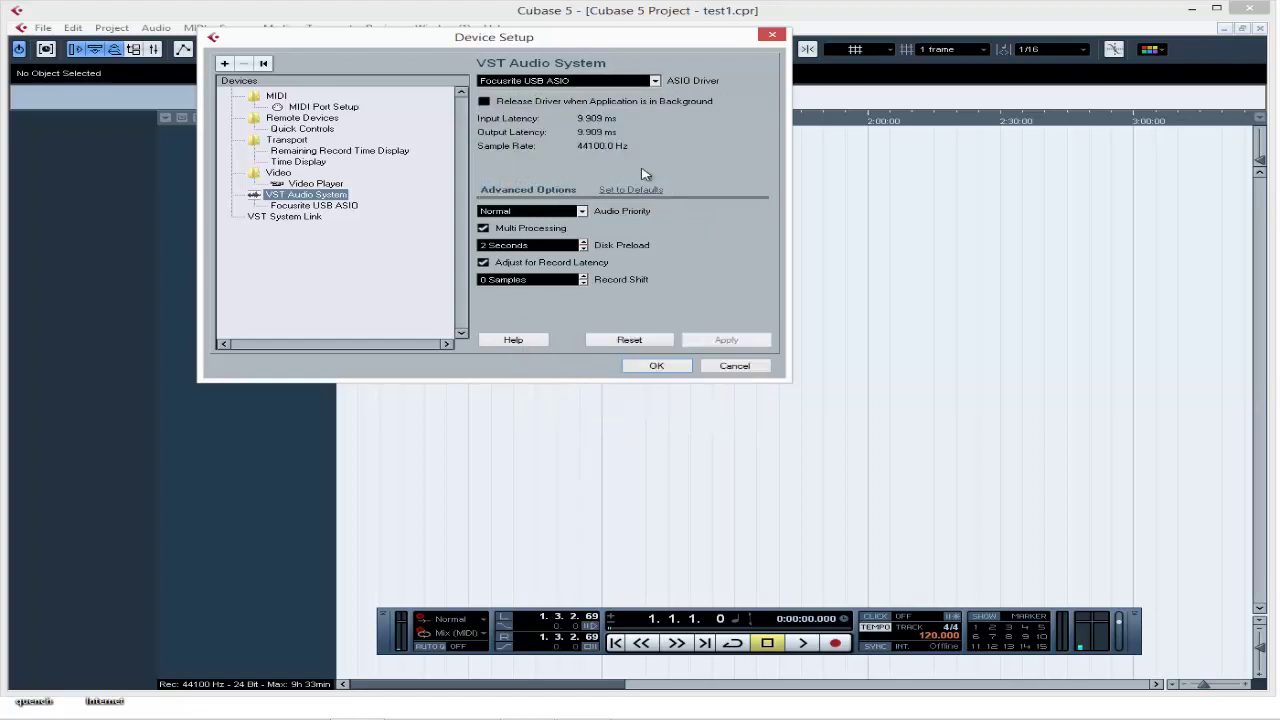
Reselect and switch to Focusrite USB ASIO, then confirm Device Setup with OK
{"action": "left_click", "coordinate": [656, 81]}
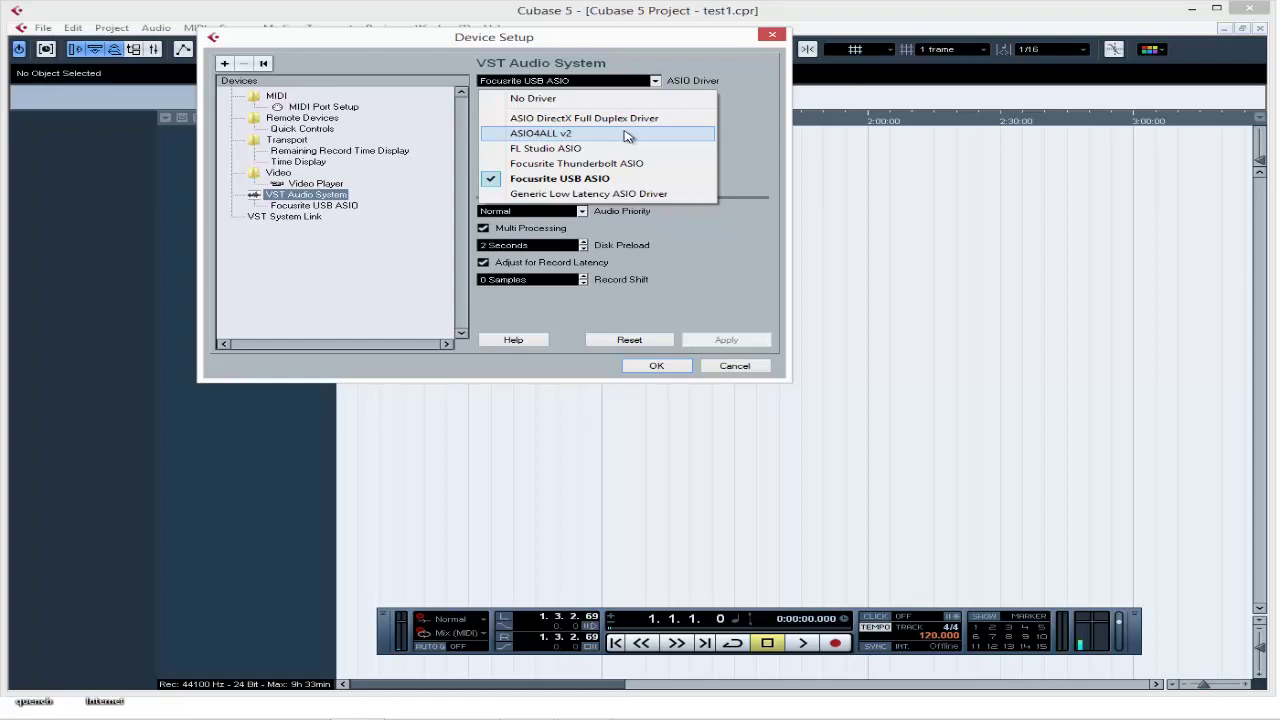
{"action": "left_click", "coordinate": [622, 181]}
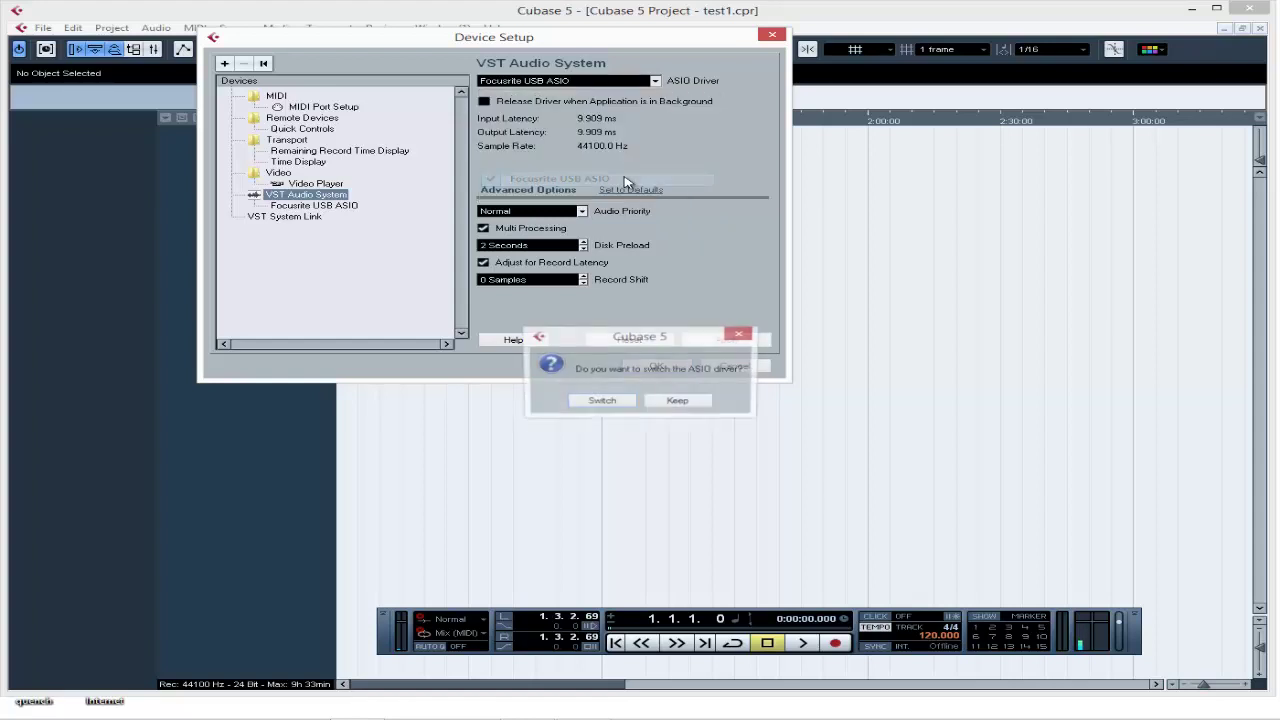
{"action": "left_click", "coordinate": [601, 402]}
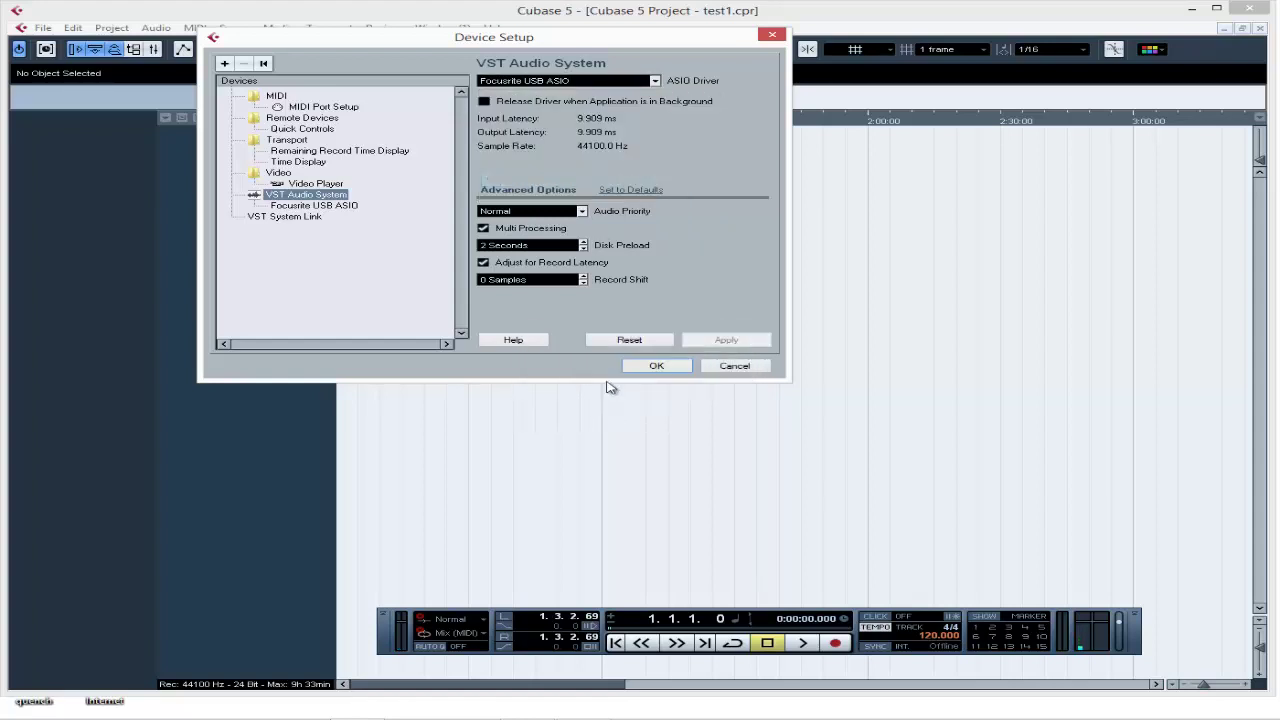
{"action": "left_click", "coordinate": [656, 366]}
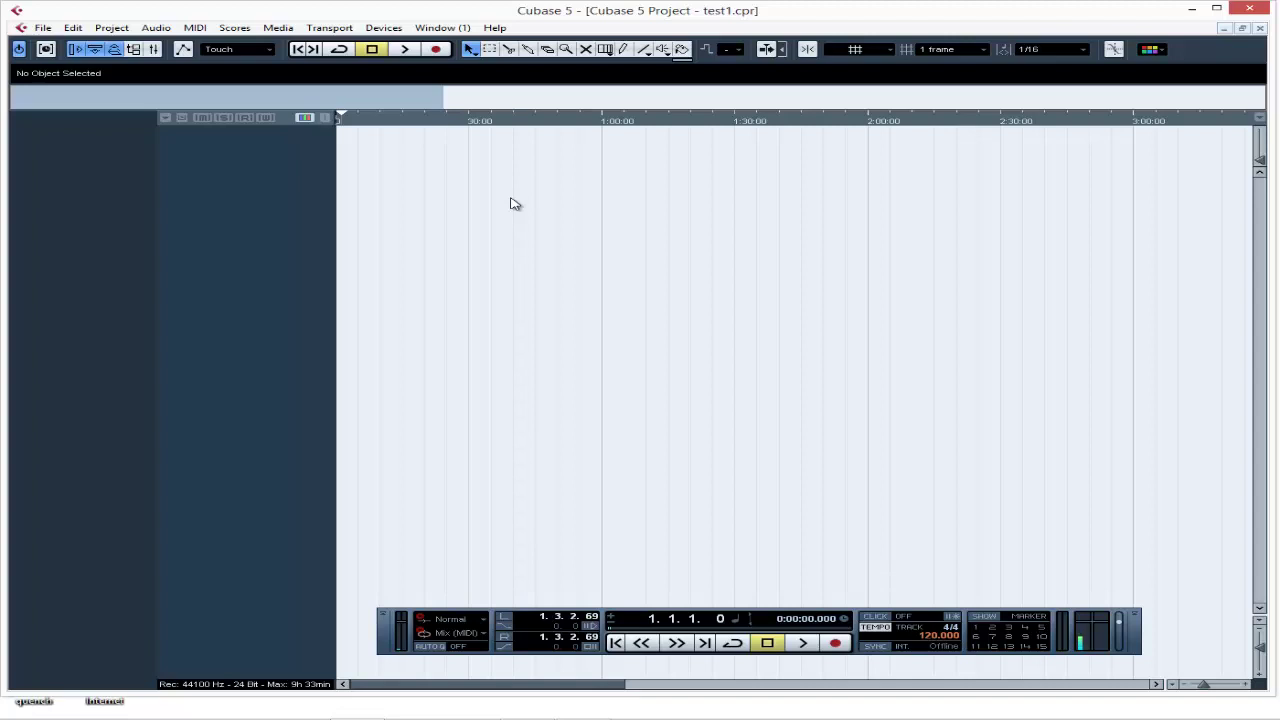
Bring up VST Connections, showing Stereo Out on Focusrite USB ASIO Output 1 and 2
{"action": "left_click", "coordinate": [391, 32]}
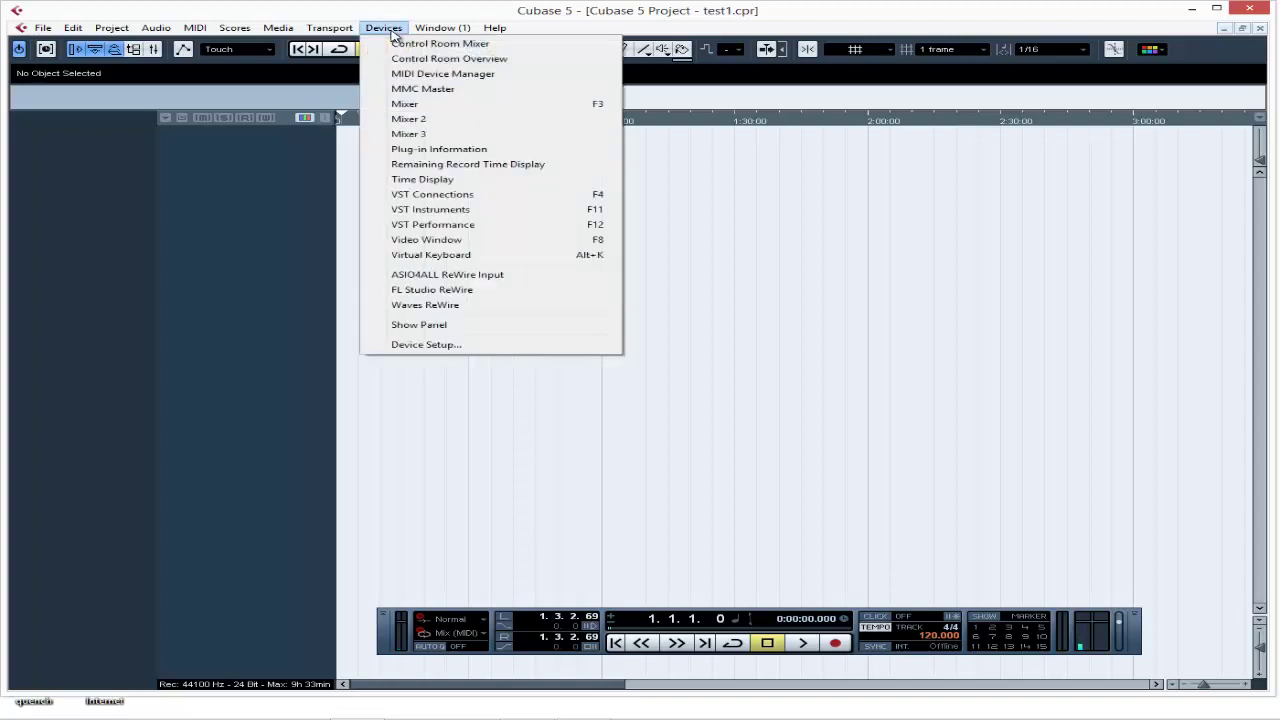
{"action": "left_click", "coordinate": [429, 193]}
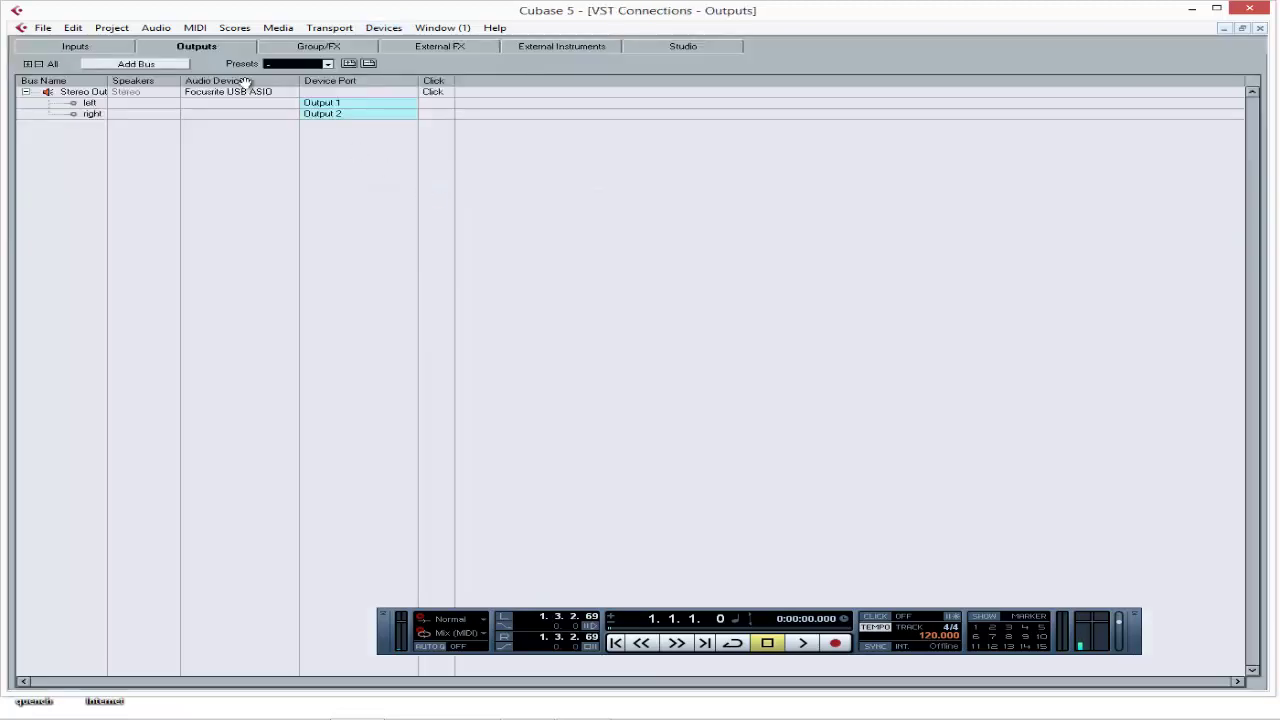
On the Inputs tab, set both Stereo In channels to Not Connected
{"action": "left_click", "coordinate": [80, 50]}
{"action": "left_click", "coordinate": [196, 50]}
{"action": "left_click", "coordinate": [84, 50]}
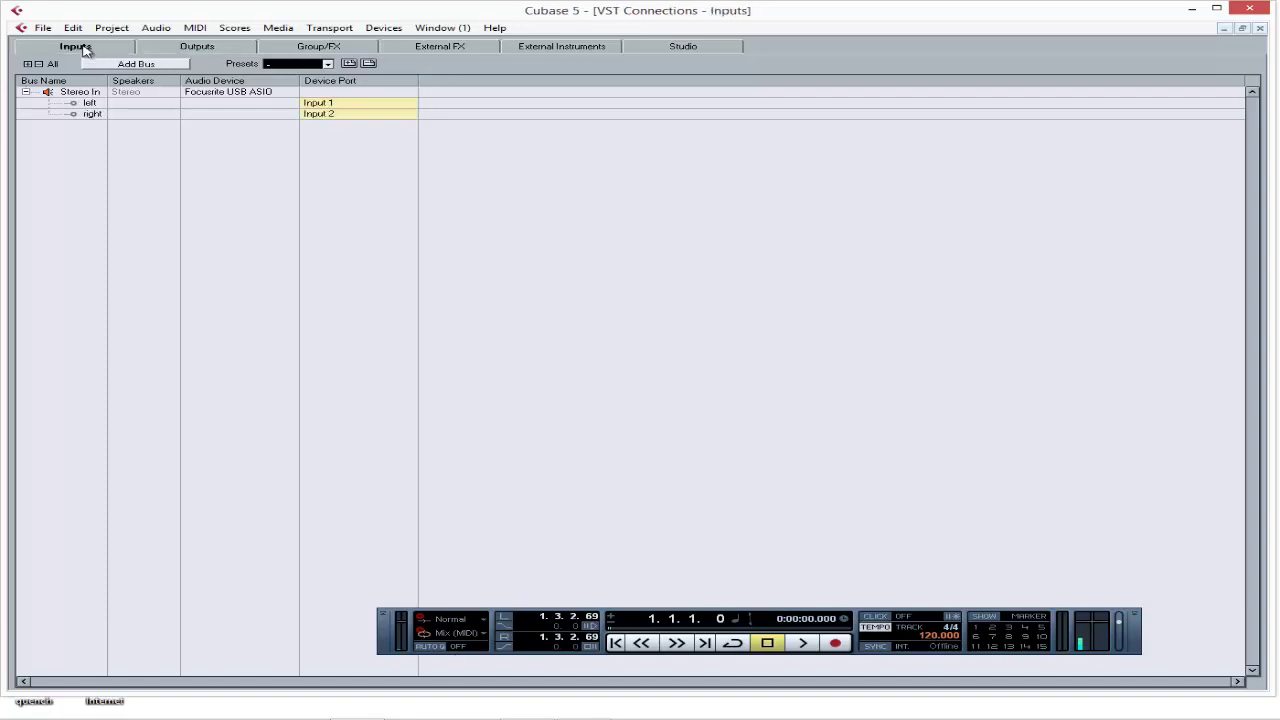
{"action": "left_click", "coordinate": [328, 104]}
{"action": "left_click", "coordinate": [346, 117]}
{"action": "left_click", "coordinate": [343, 114]}
{"action": "left_click", "coordinate": [358, 127]}
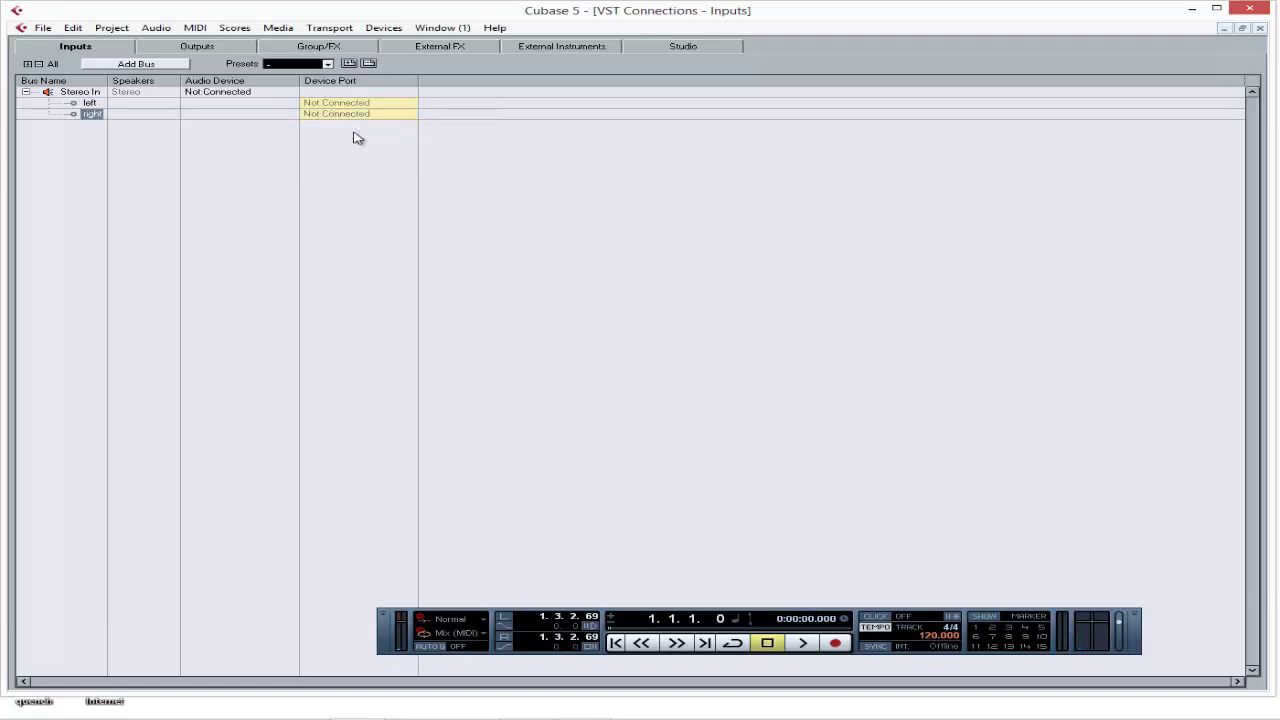
Connect Stereo In left to Input 1 and right to Input 2
{"action": "left_click", "coordinate": [346, 104]}
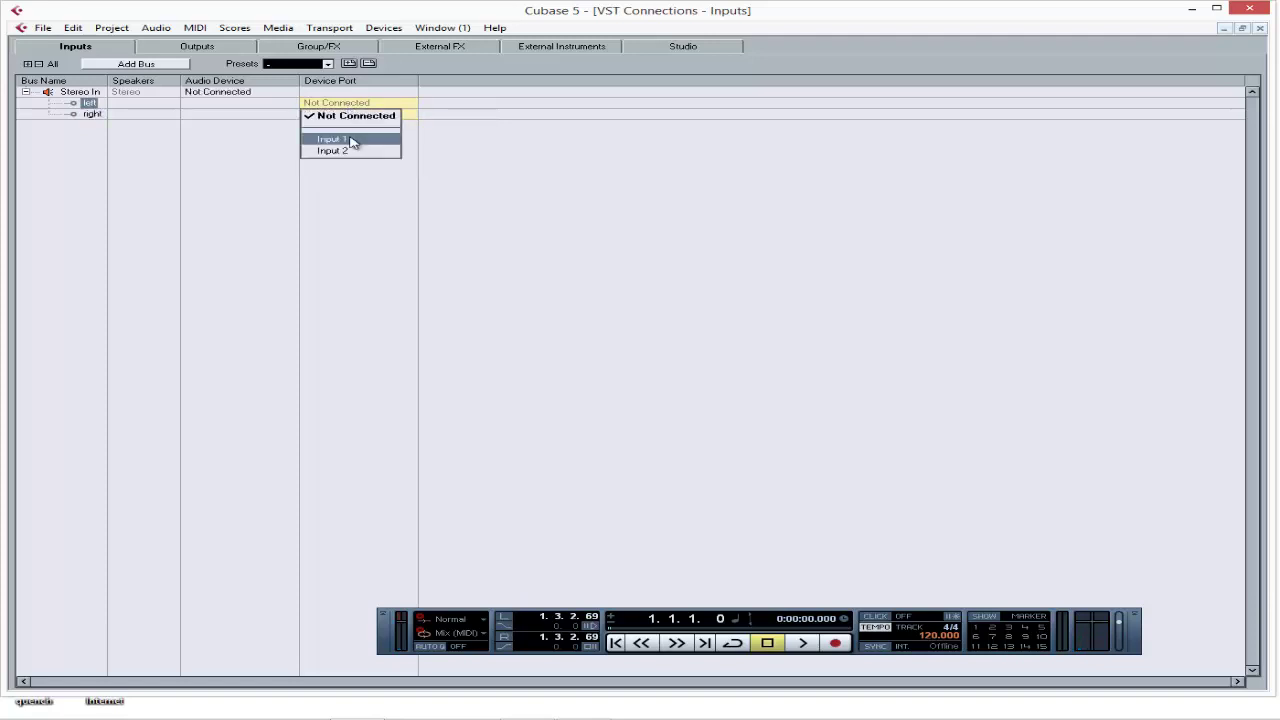
{"action": "left_click", "coordinate": [352, 140]}
{"action": "left_click", "coordinate": [350, 116]}
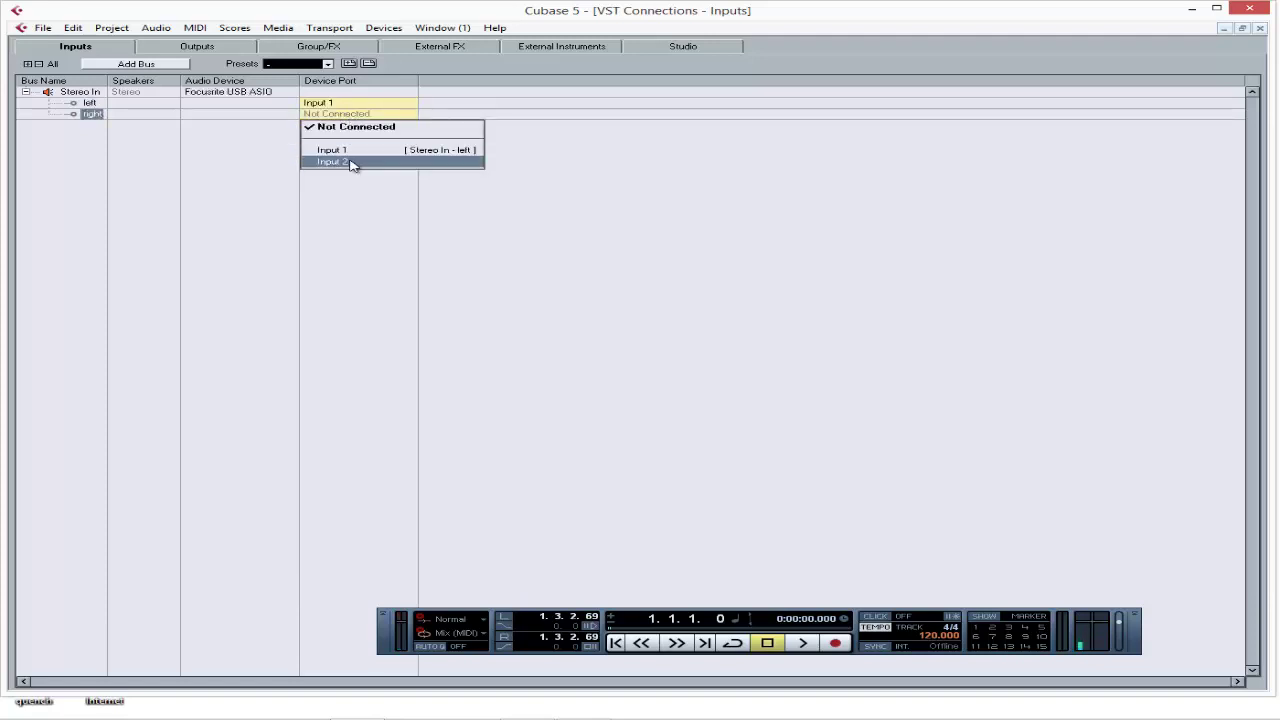
{"action": "left_click", "coordinate": [351, 162]}
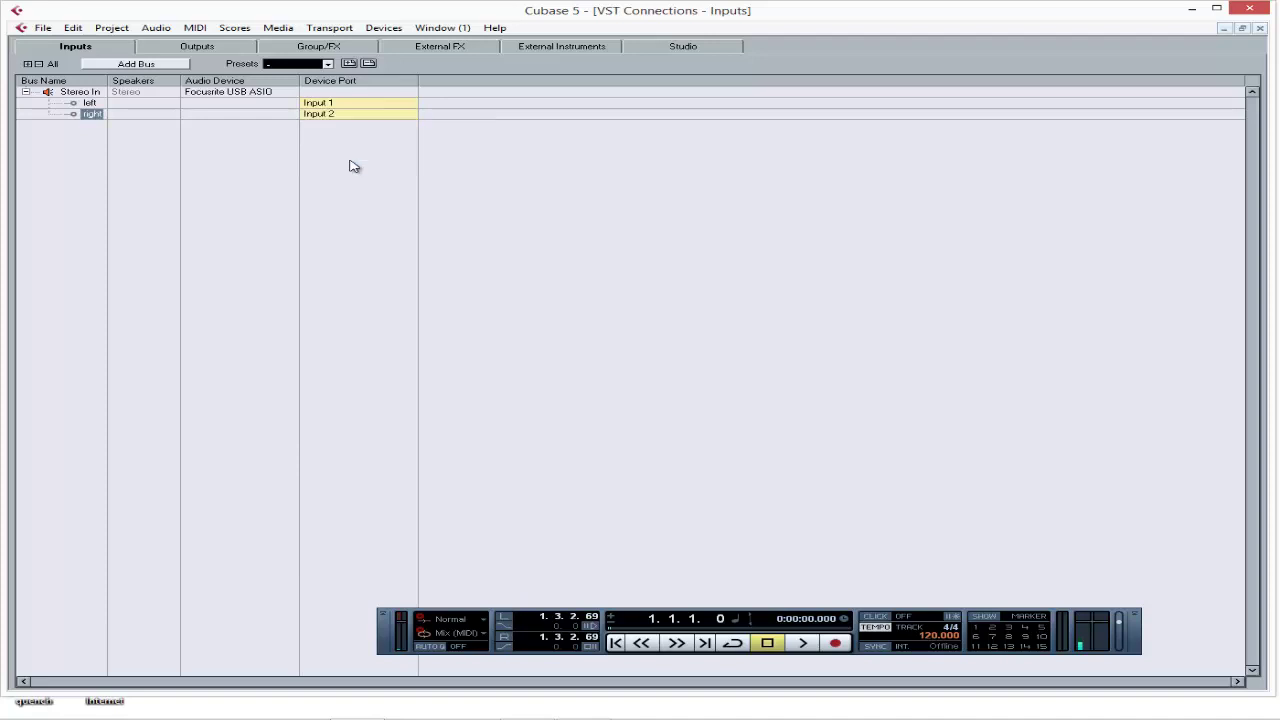
Reassign the Stereo In left channel to Input 1 once more
{"action": "left_click", "coordinate": [337, 106]}
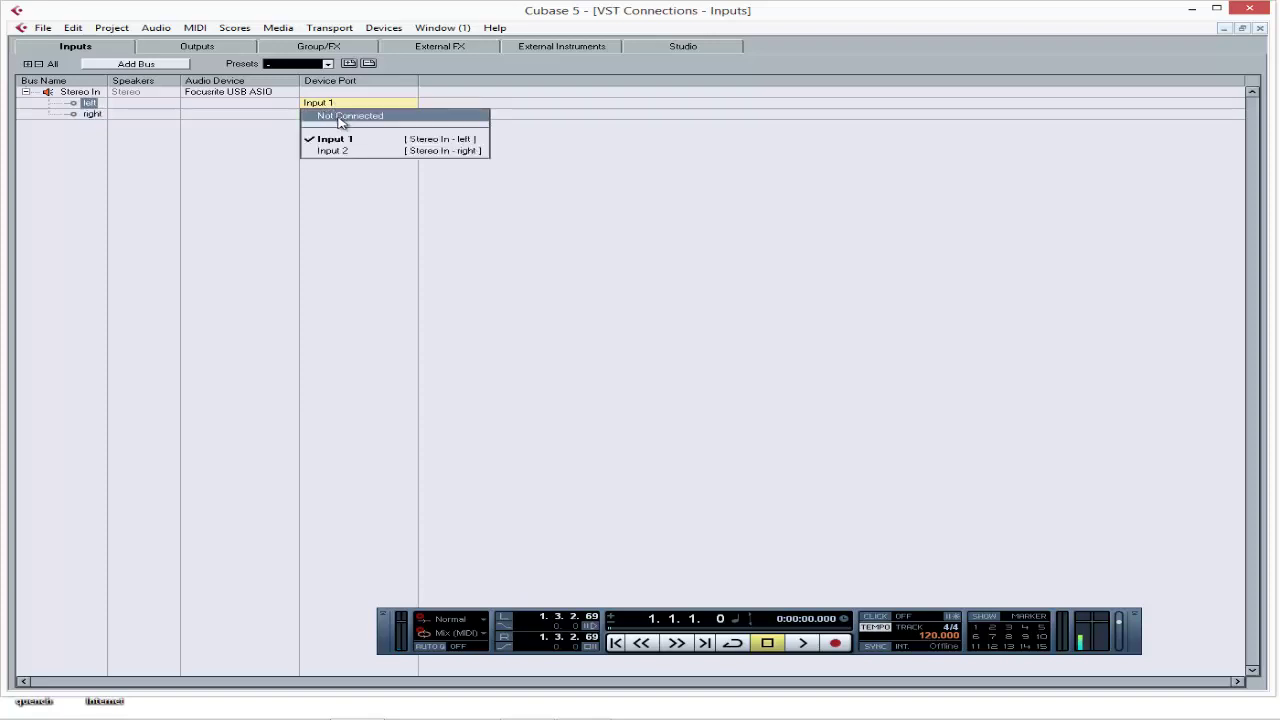
{"action": "left_click", "coordinate": [340, 117]}
{"action": "left_click", "coordinate": [343, 104]}
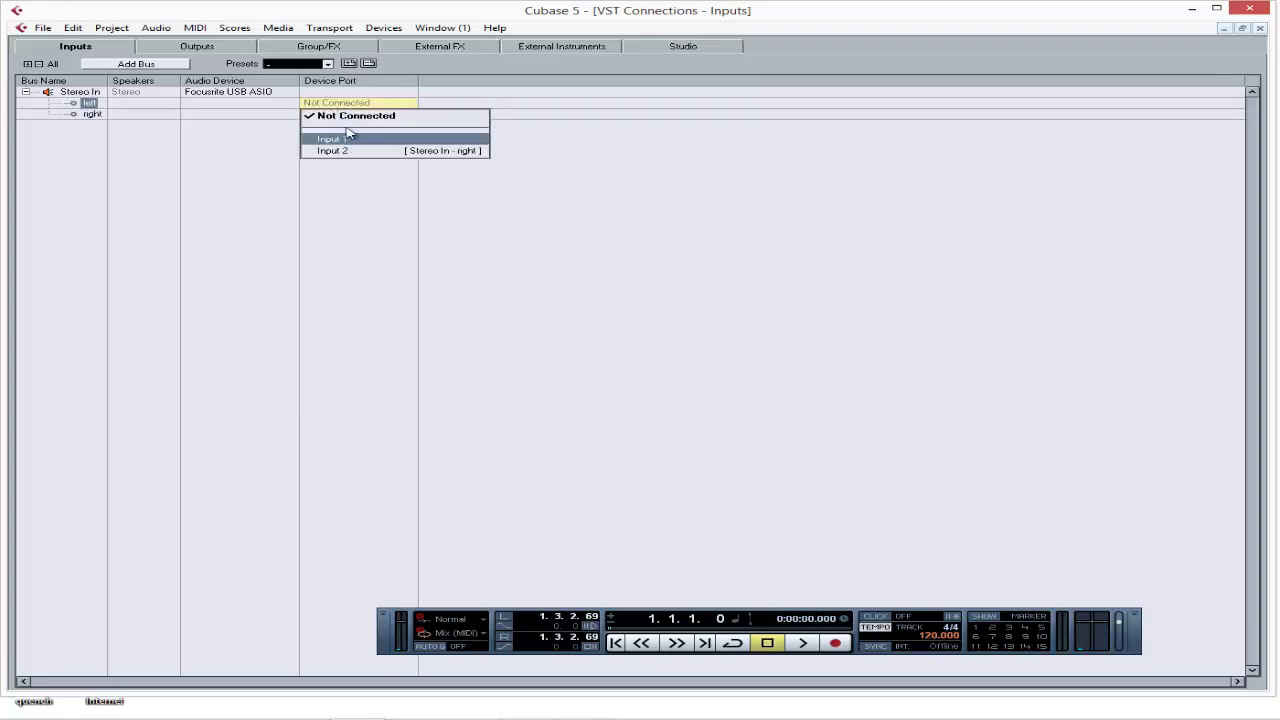
{"action": "left_click", "coordinate": [350, 118]}
{"action": "left_click", "coordinate": [349, 104]}
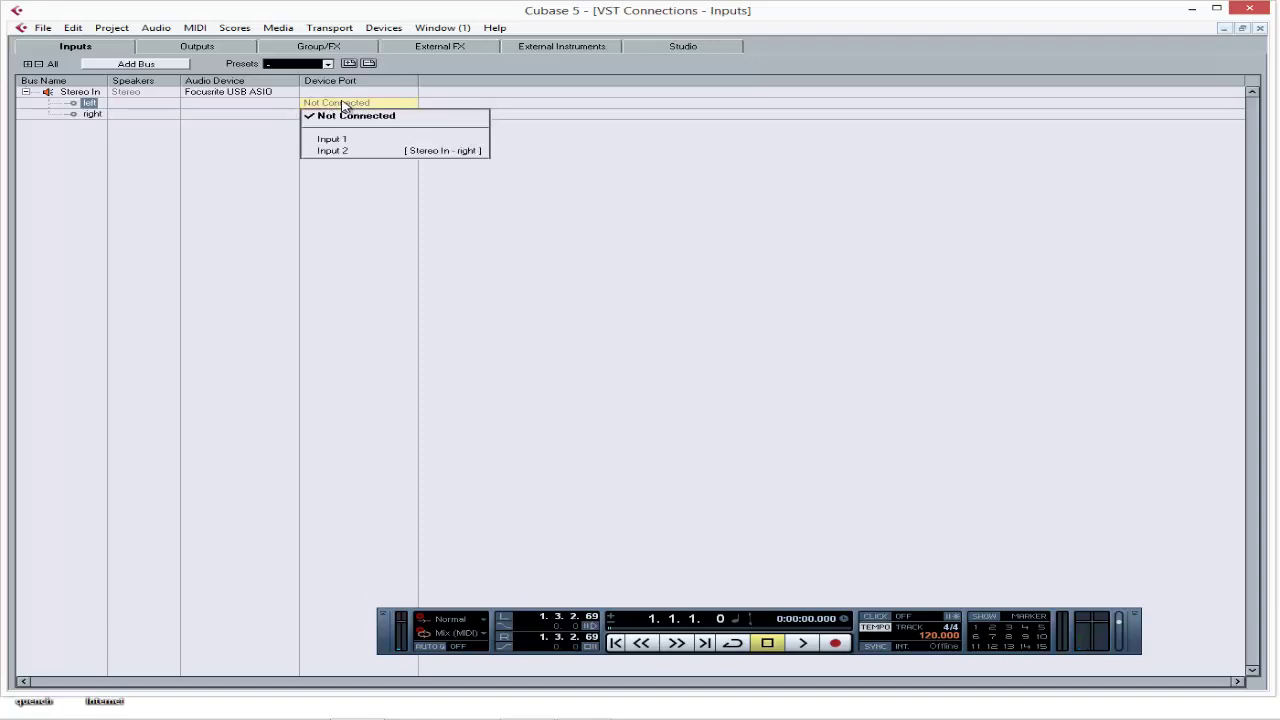
{"action": "left_click", "coordinate": [350, 137]}
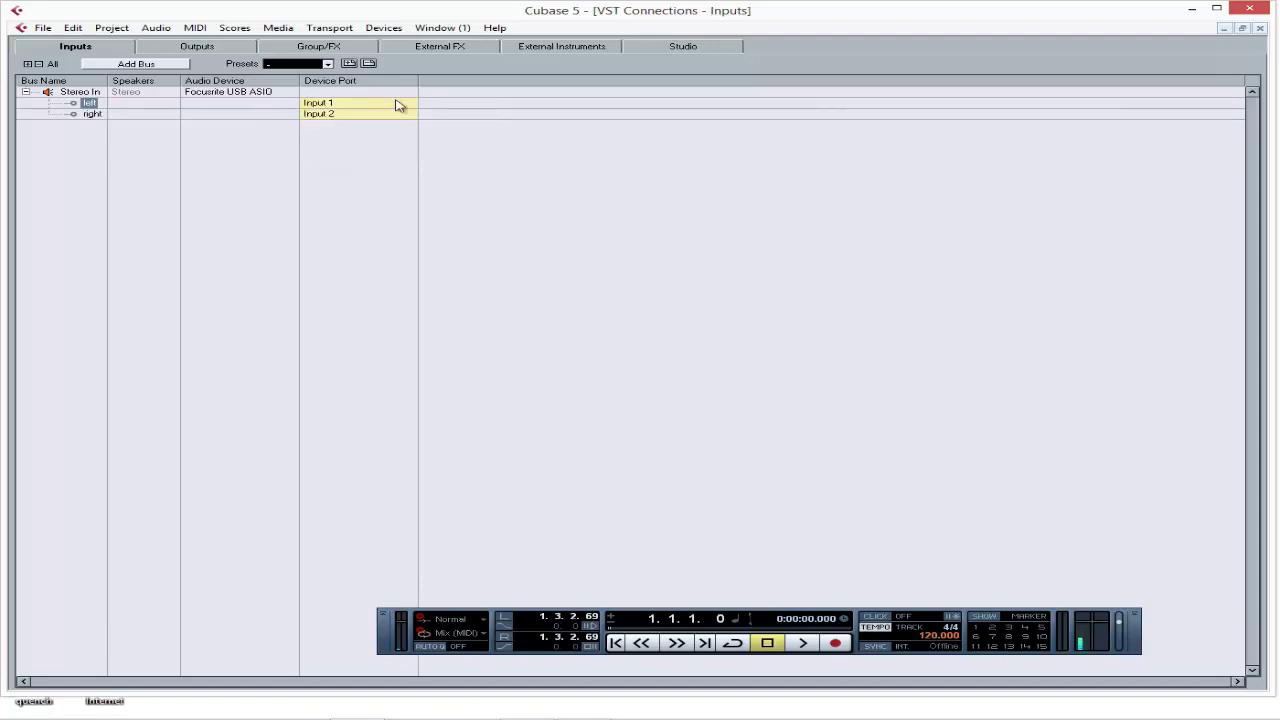
On the Outputs tab, set Stereo Out's left and right ports to Not Connected
{"action": "left_click", "coordinate": [195, 49]}
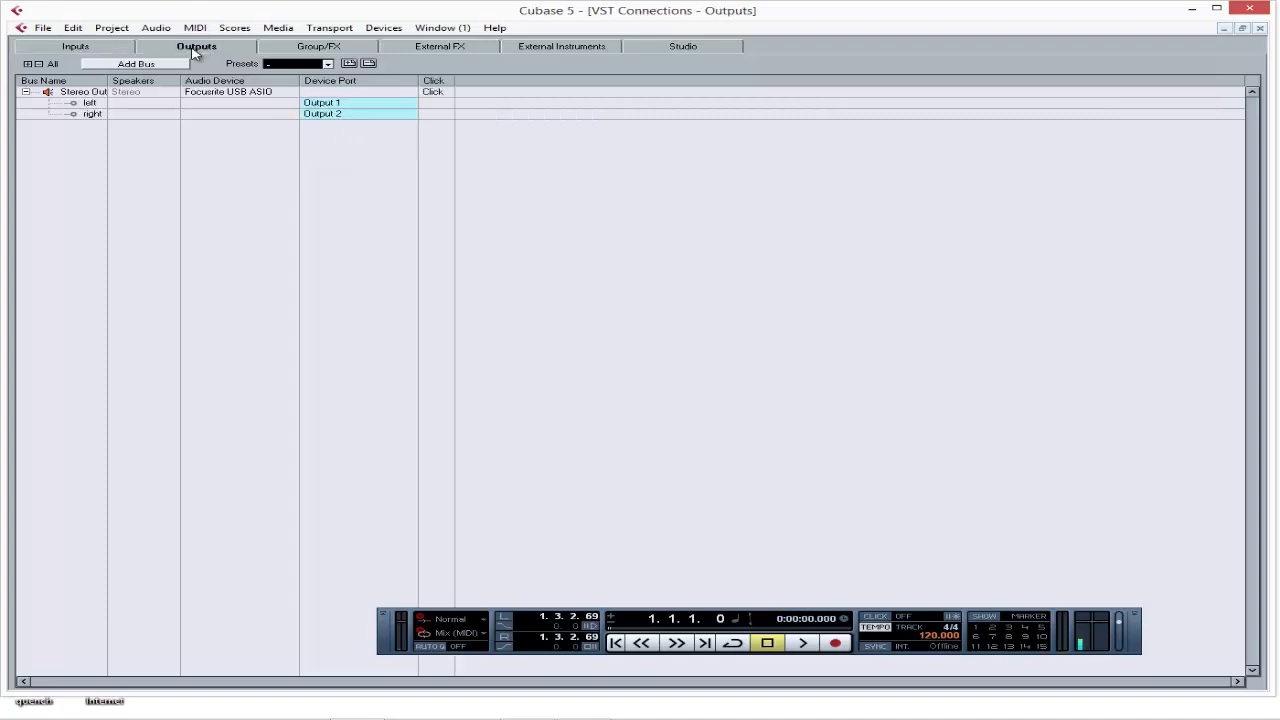
{"action": "left_click", "coordinate": [338, 105]}
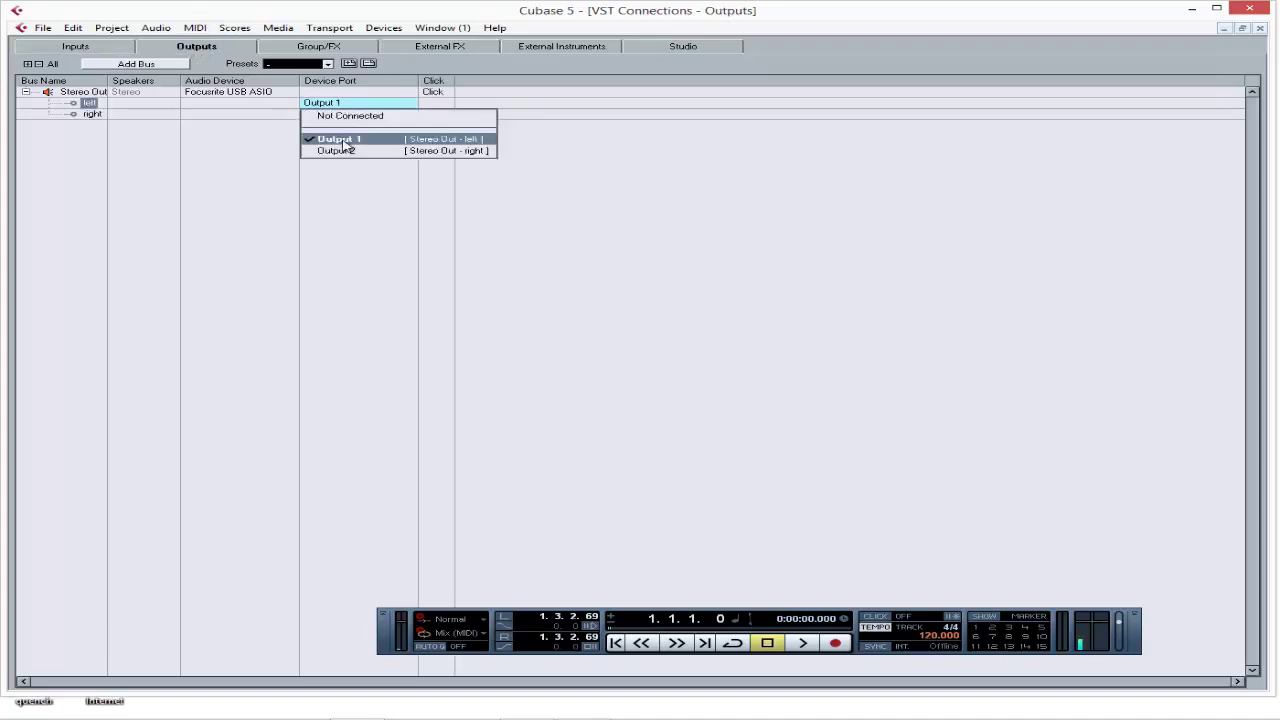
{"action": "left_click", "coordinate": [348, 116]}
{"action": "left_click", "coordinate": [348, 115]}
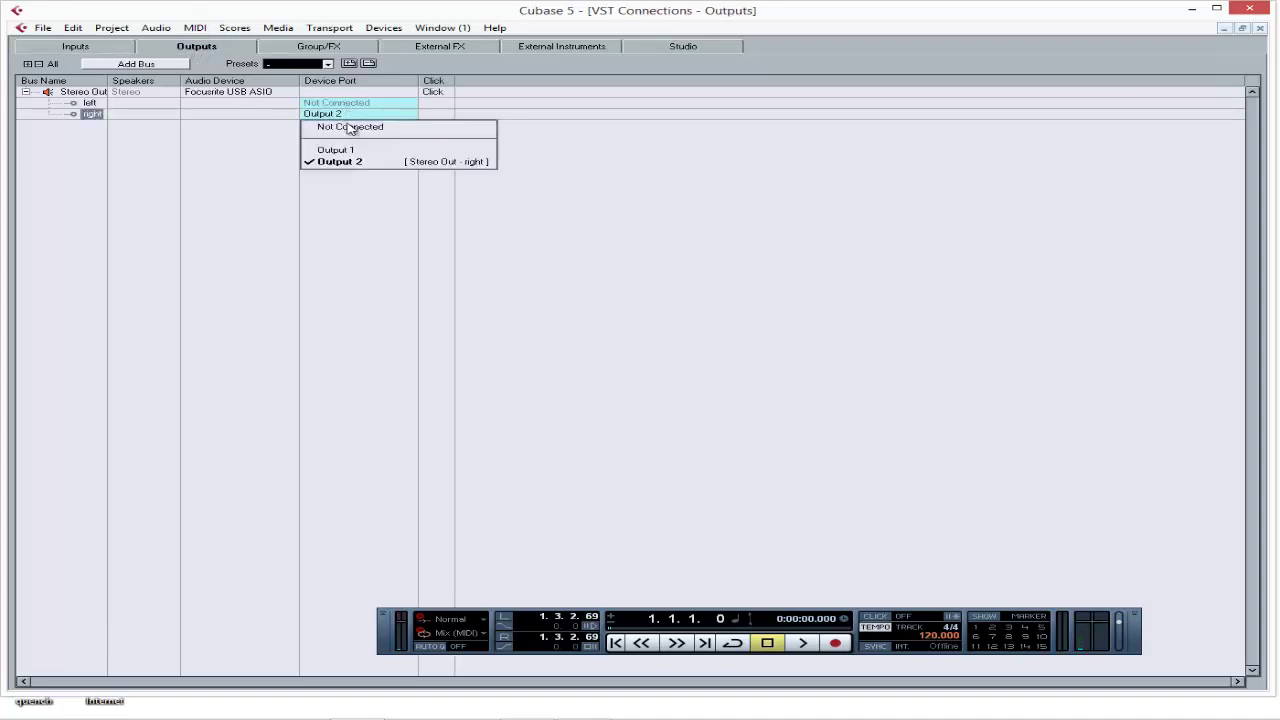
{"action": "left_click", "coordinate": [358, 126]}
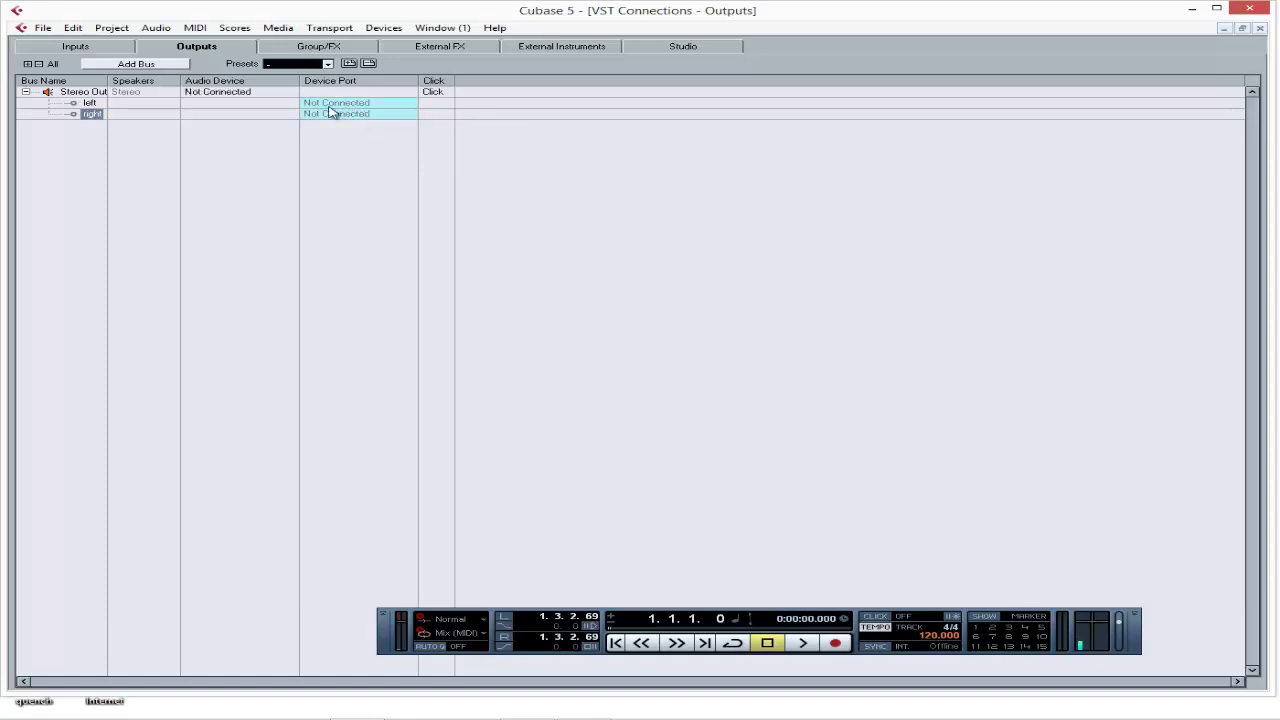
Connect Stereo Out left to Output 1 and right to Output 2
{"action": "left_click", "coordinate": [350, 103]}
{"action": "left_click", "coordinate": [351, 139]}
{"action": "left_click", "coordinate": [349, 114]}
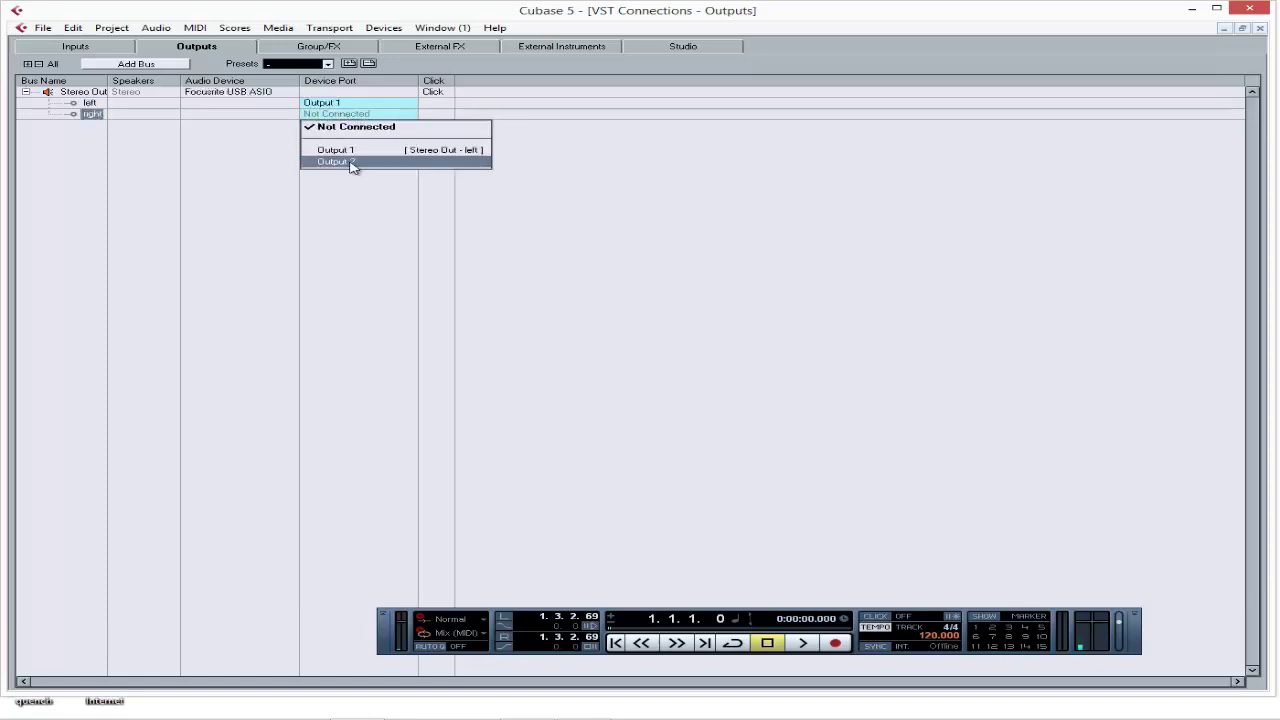
{"action": "left_click", "coordinate": [352, 162]}
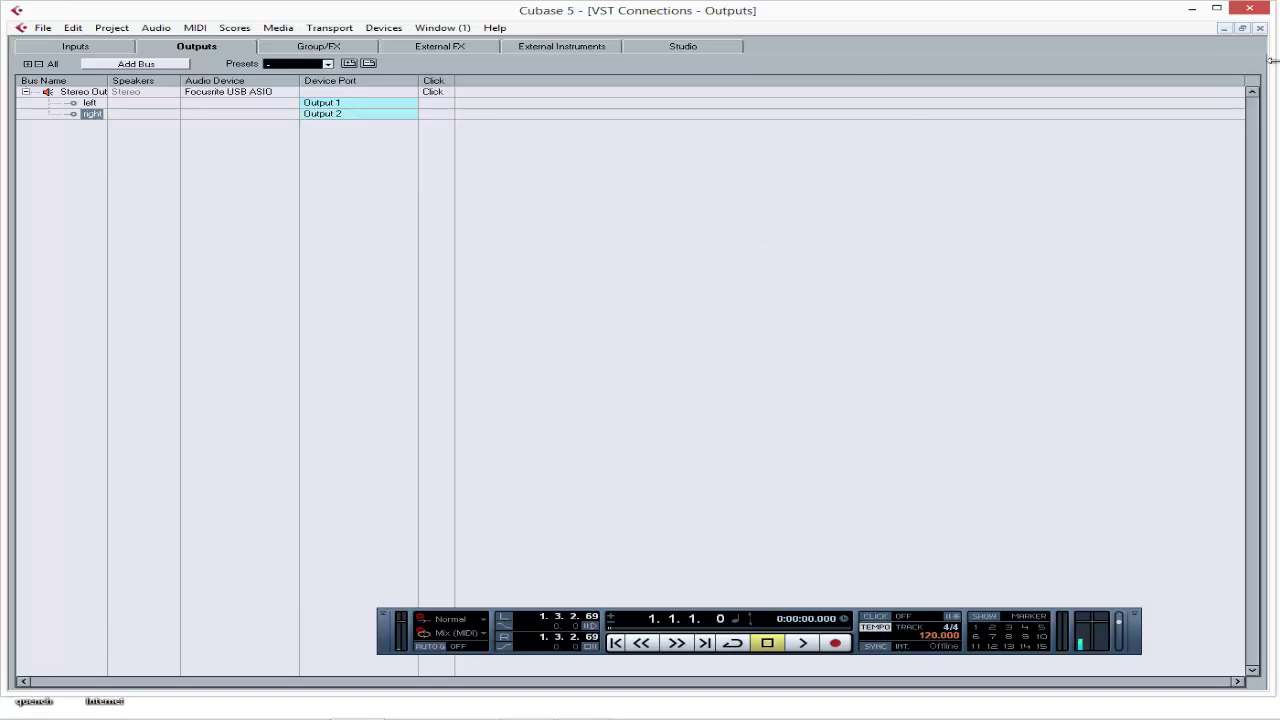
Close VST Connections and start adding an audio track from the track list menu
{"action": "left_click", "coordinate": [1260, 28]}
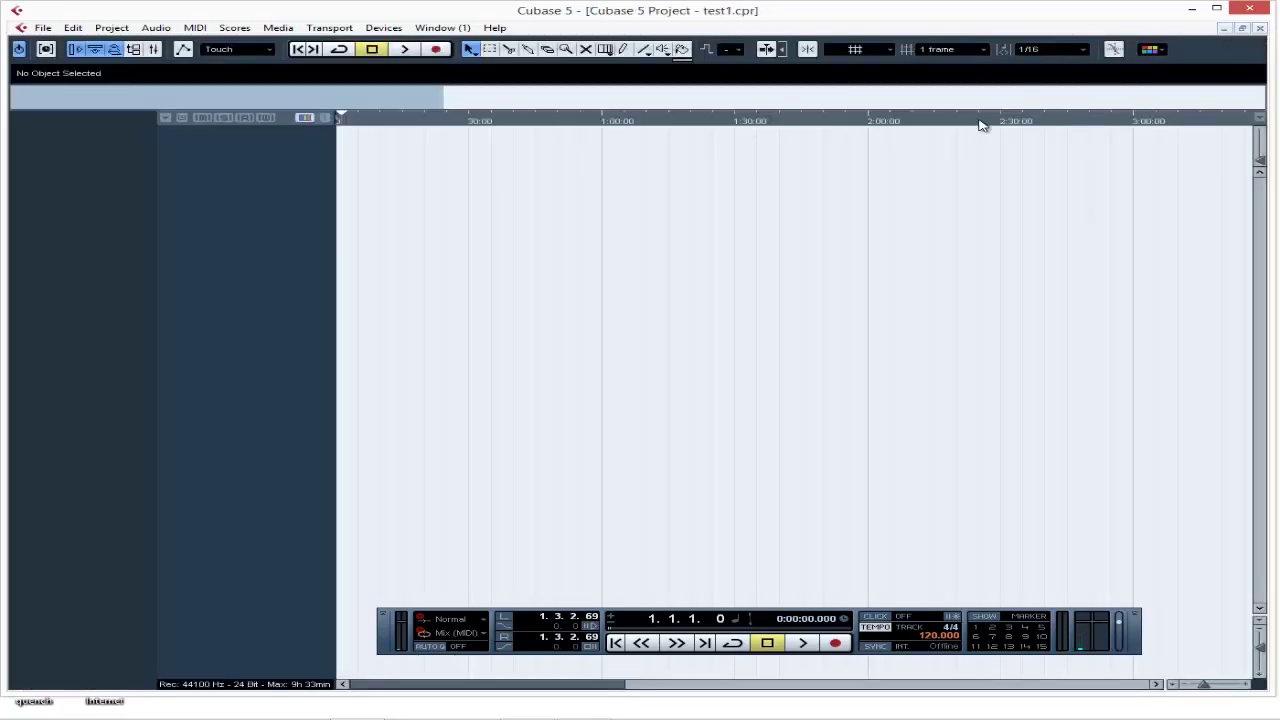
{"action": "right_click", "coordinate": [285, 160]}
{"action": "left_click", "coordinate": [315, 165]}
{"action": "left_click", "coordinate": [622, 372]}
{"action": "left_click", "coordinate": [595, 395]}
{"action": "left_click", "coordinate": [624, 370]}
Add the track as mono Audio 01 and start recording on it
{"action": "left_click", "coordinate": [626, 381]}
{"action": "left_click", "coordinate": [670, 416]}
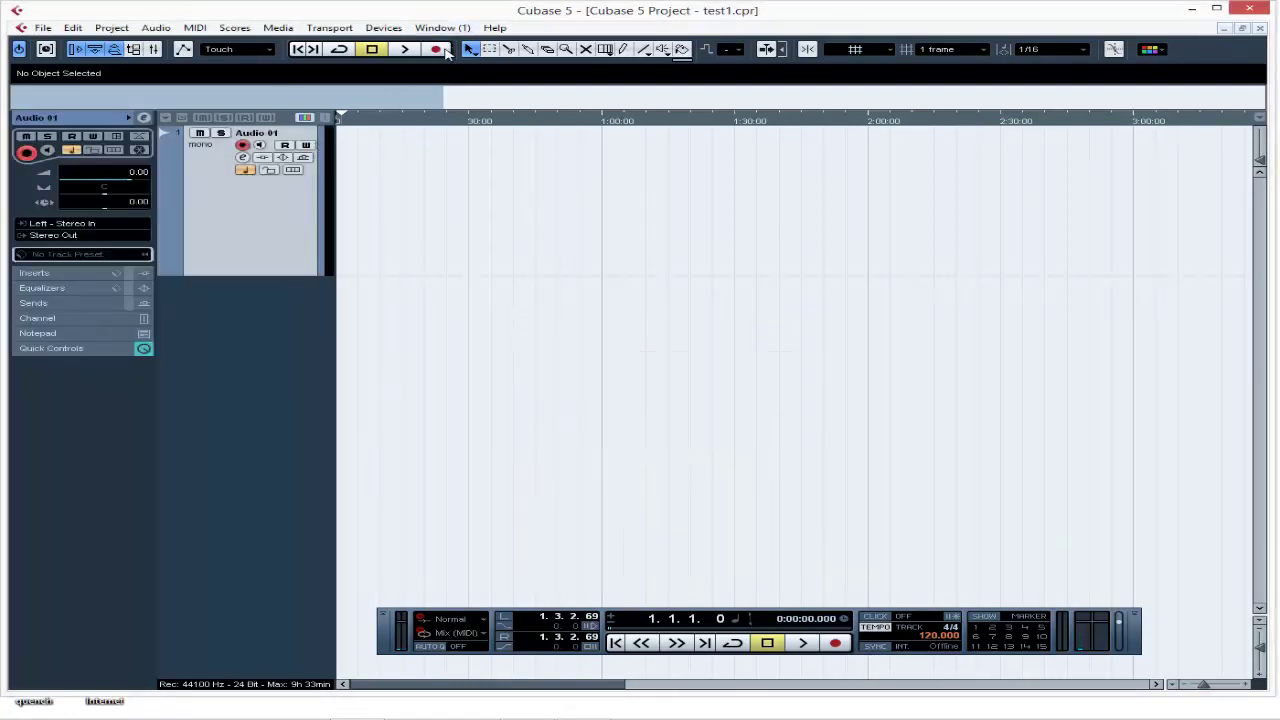
{"action": "key", "text": "KP_Multiply"}
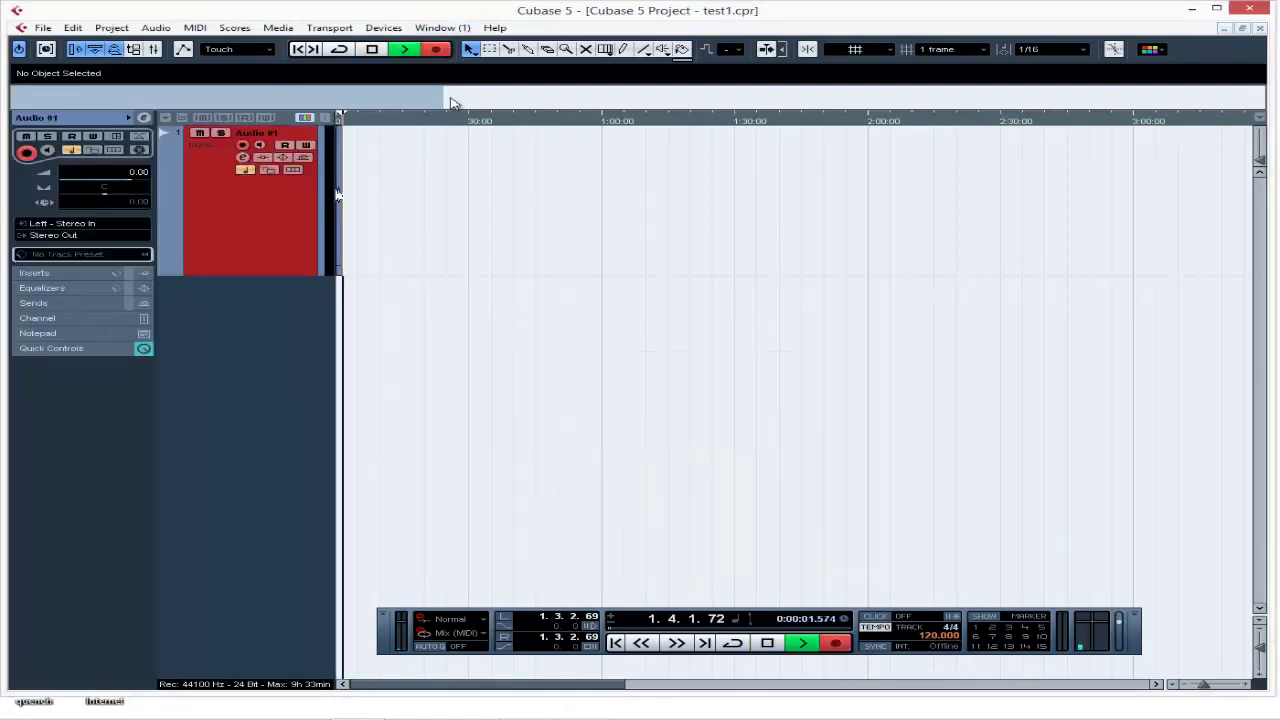
{"action": "left_click_drag", "start_coordinate": [443, 100], "coordinate": [268, 100]}
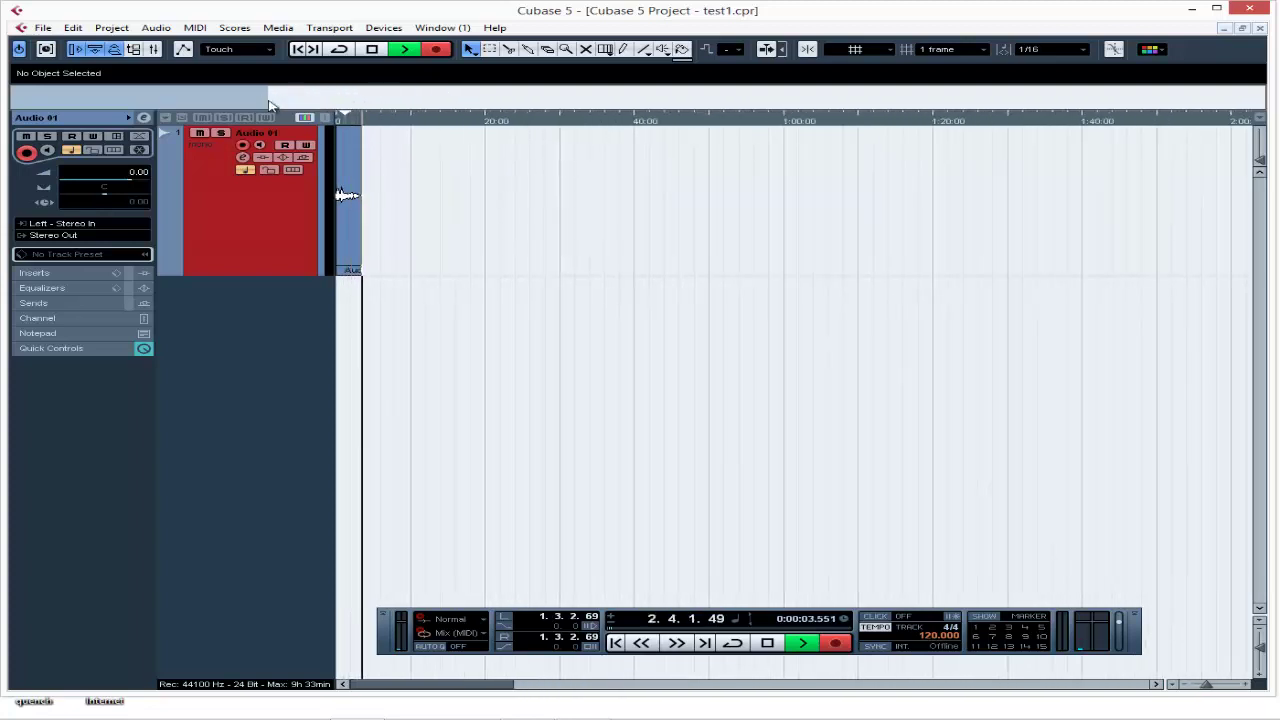
Stop recording and set both Stereo In inputs to Not Connected in VST Connections
{"action": "left_click", "coordinate": [372, 49]}
{"action": "left_click", "coordinate": [383, 27]}
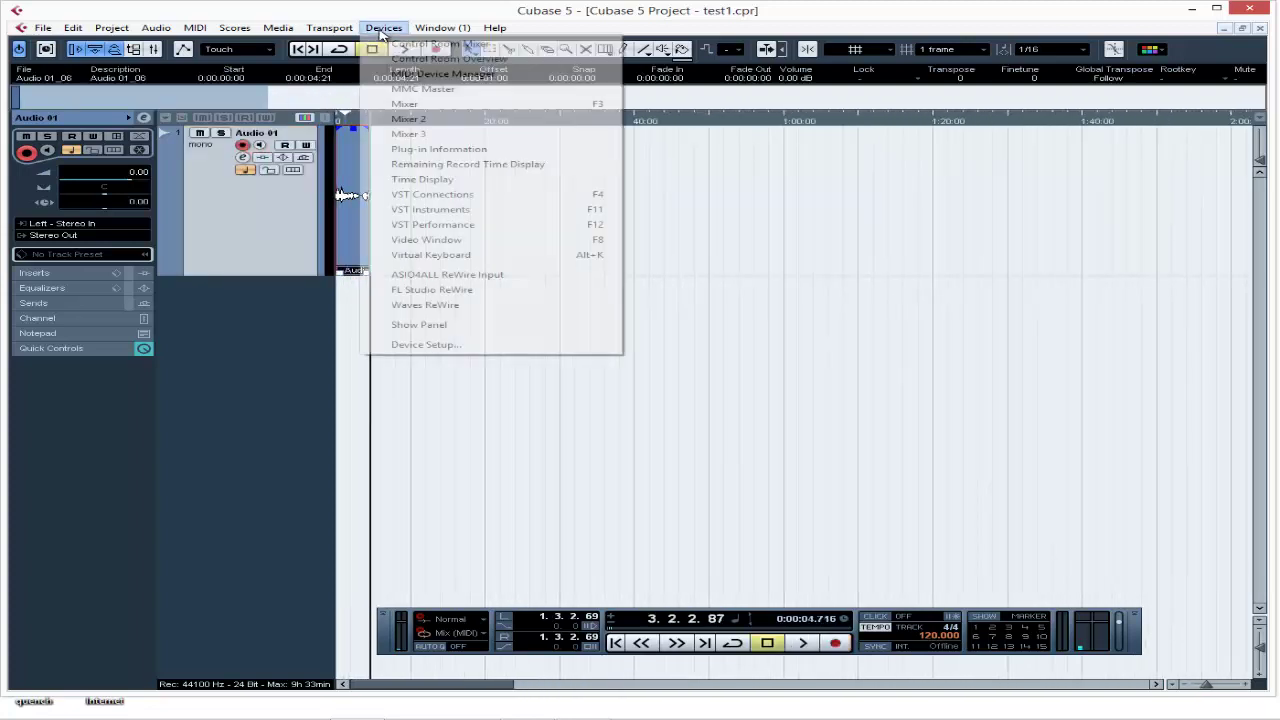
{"action": "left_click", "coordinate": [463, 196]}
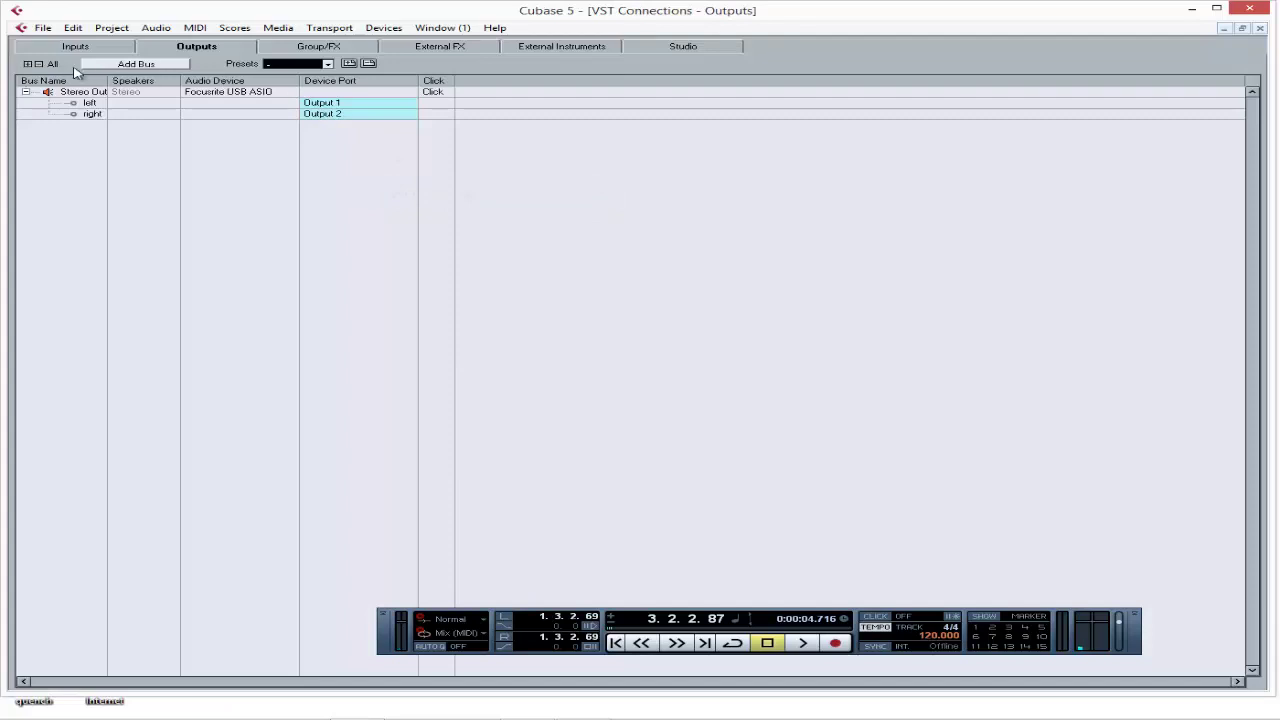
{"action": "left_click", "coordinate": [80, 50]}
{"action": "left_click", "coordinate": [368, 105]}
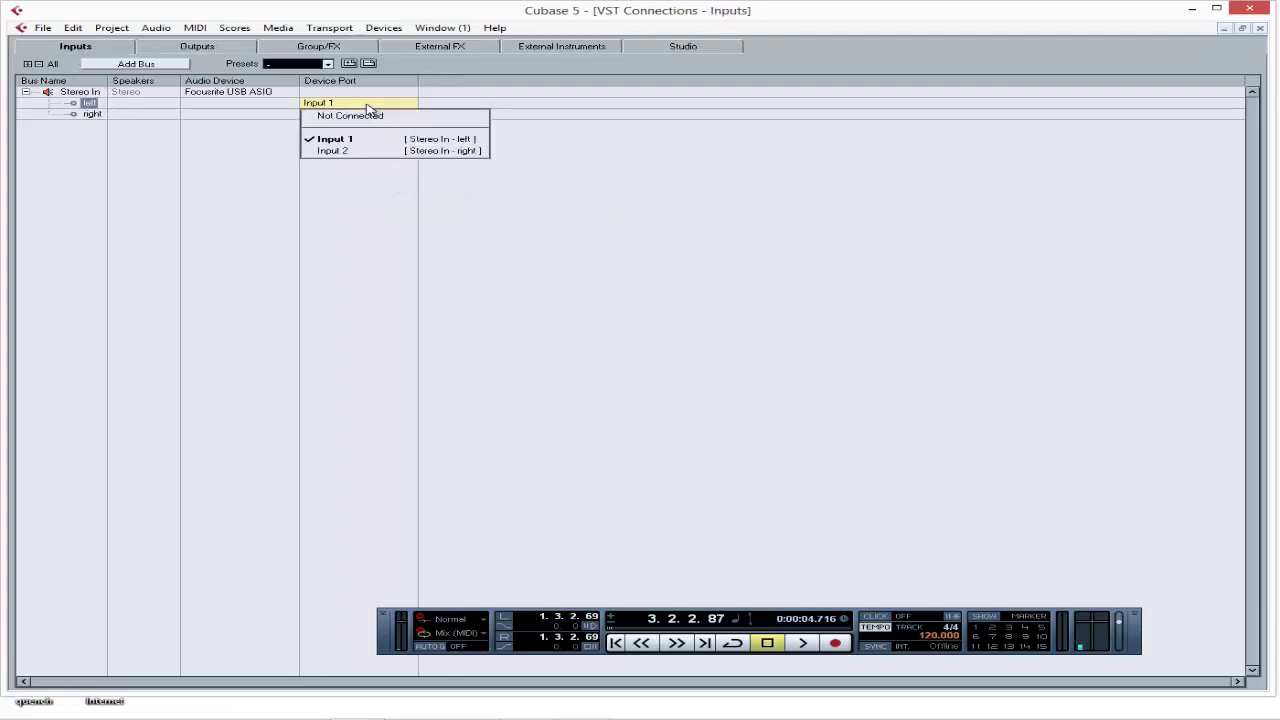
{"action": "left_click", "coordinate": [368, 116]}
{"action": "left_click", "coordinate": [363, 116]}
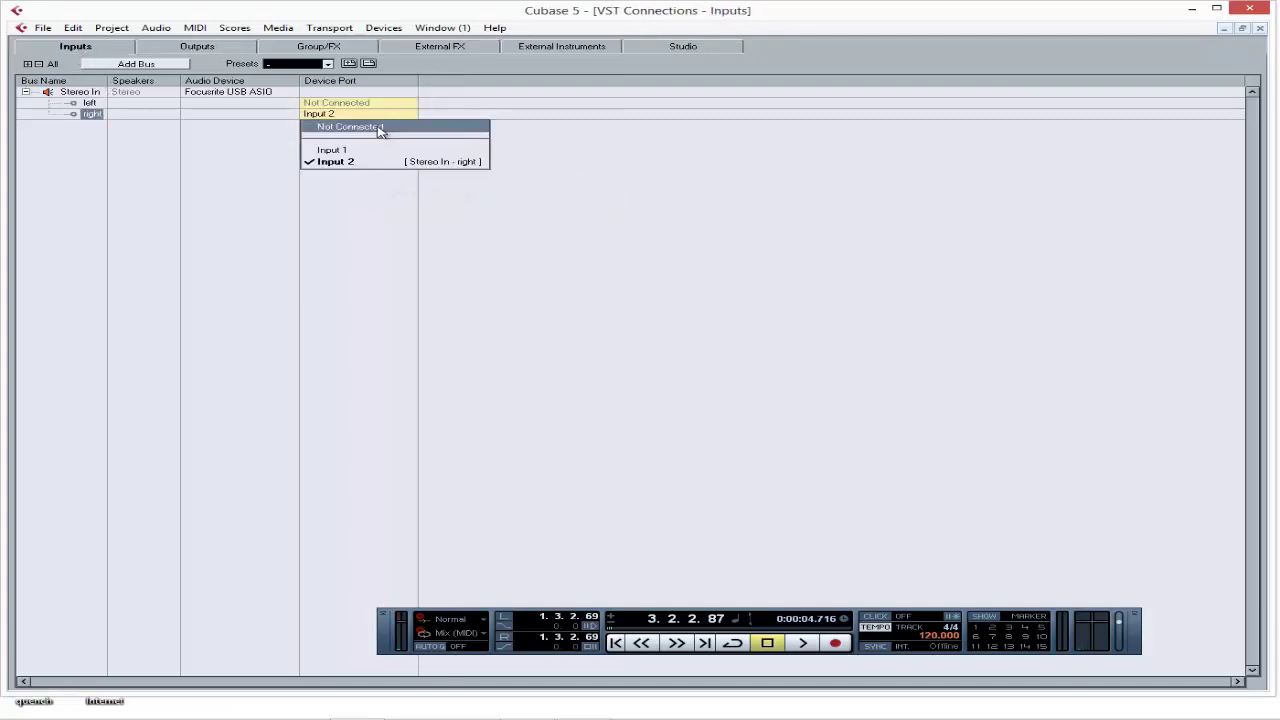
{"action": "left_click", "coordinate": [372, 128]}
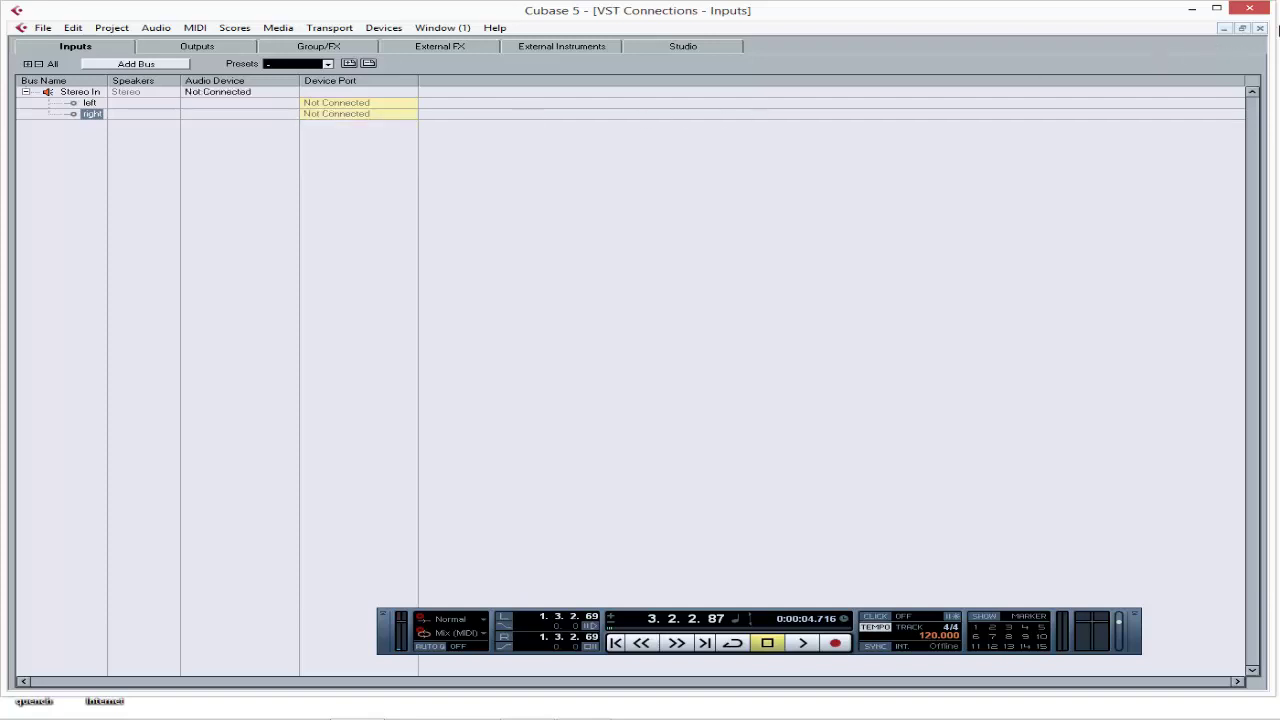
Record a roughly 6-second second take, Audio 01_07, after the first clip
{"action": "left_click", "coordinate": [1261, 28]}
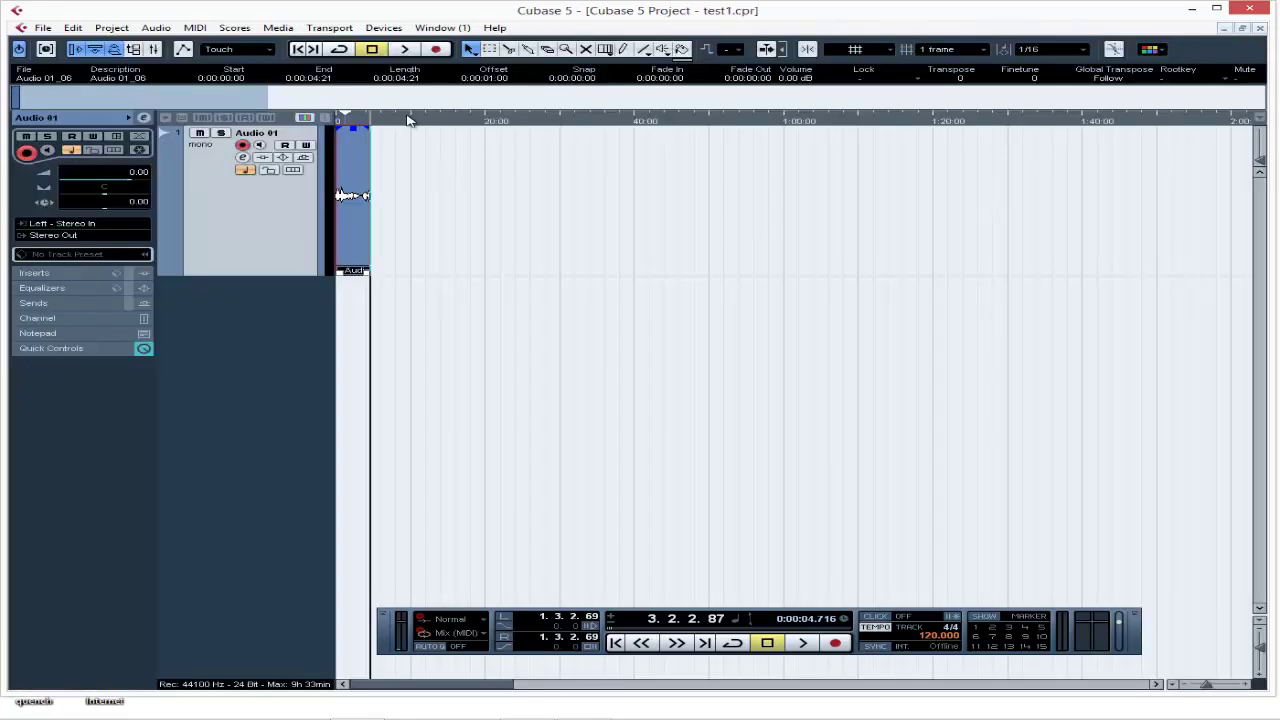
{"action": "left_click", "coordinate": [406, 121]}
{"action": "left_click", "coordinate": [438, 49]}
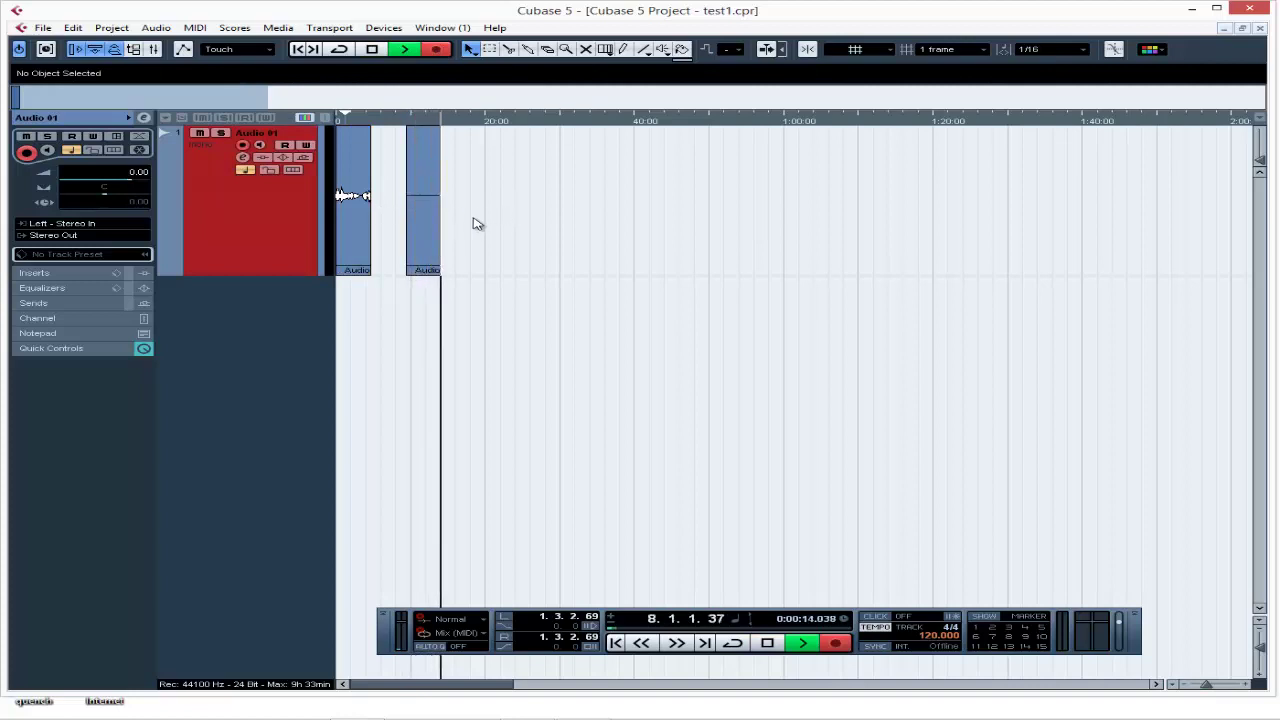
{"action": "left_click", "coordinate": [436, 49]}
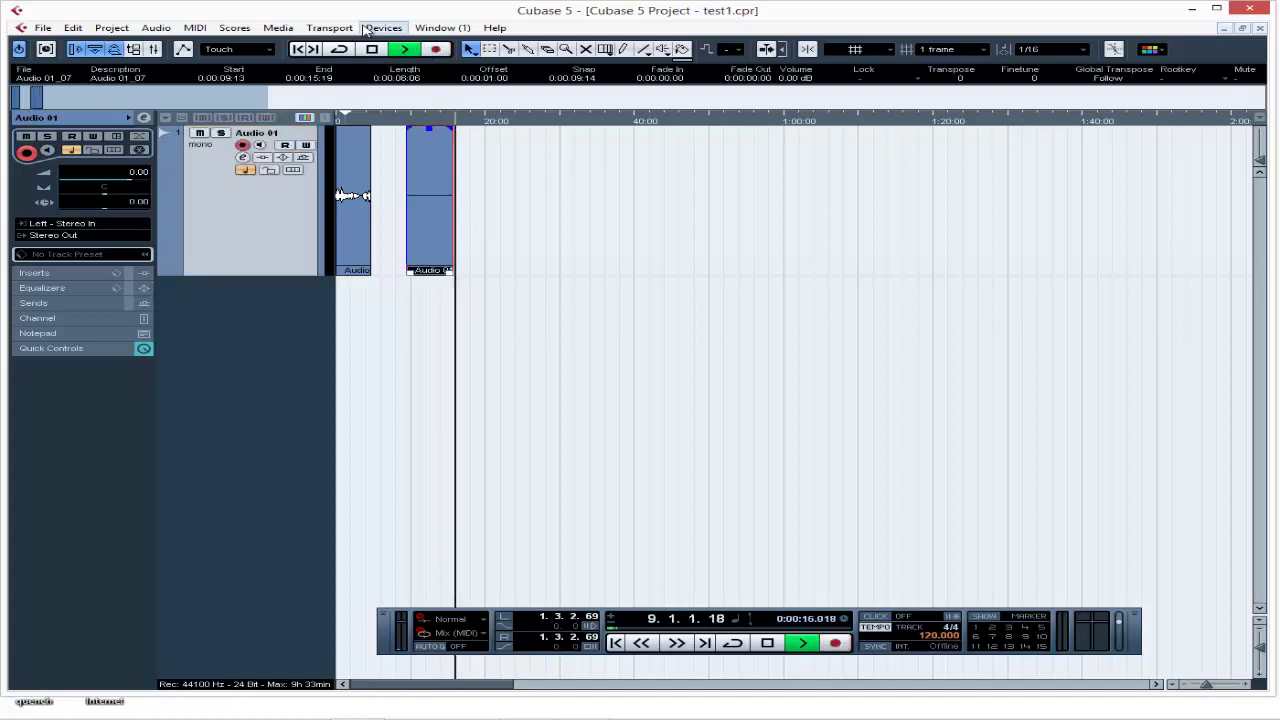
Stop playback and reconnect Stereo In left to Input 1 and right to Input 2
{"action": "left_click", "coordinate": [370, 49]}
{"action": "left_click", "coordinate": [384, 27]}
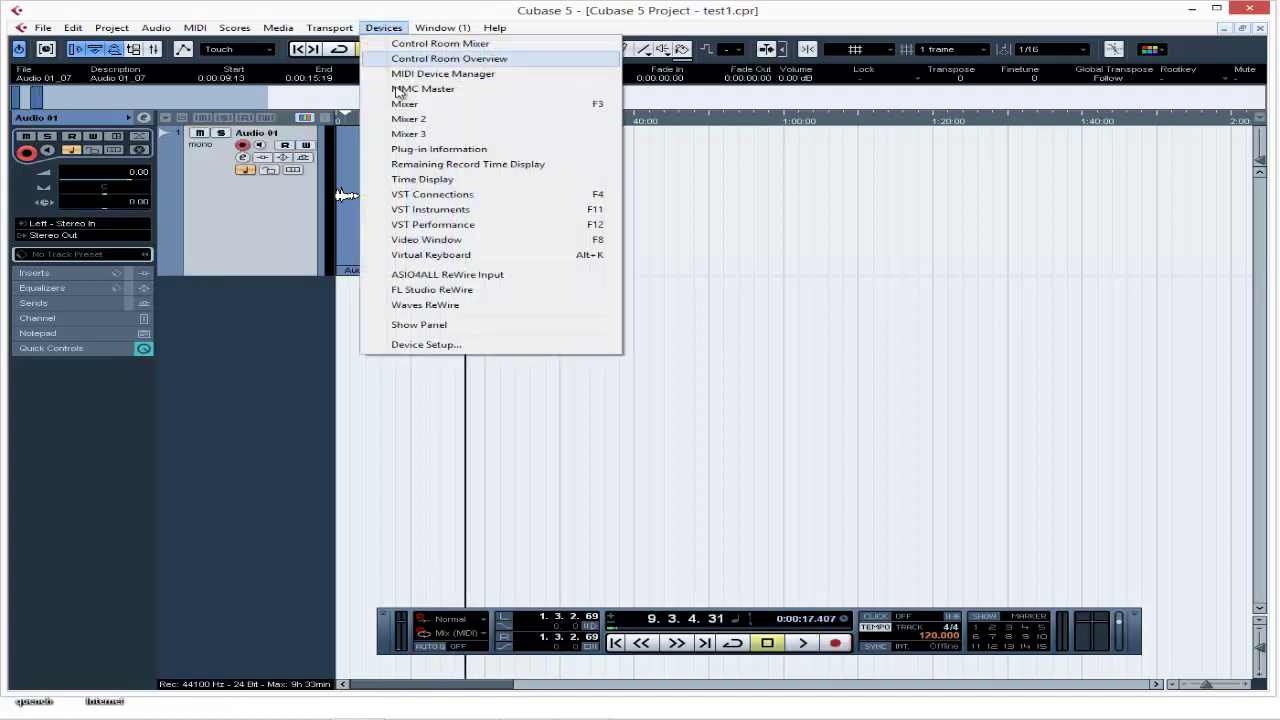
{"action": "left_click", "coordinate": [440, 196]}
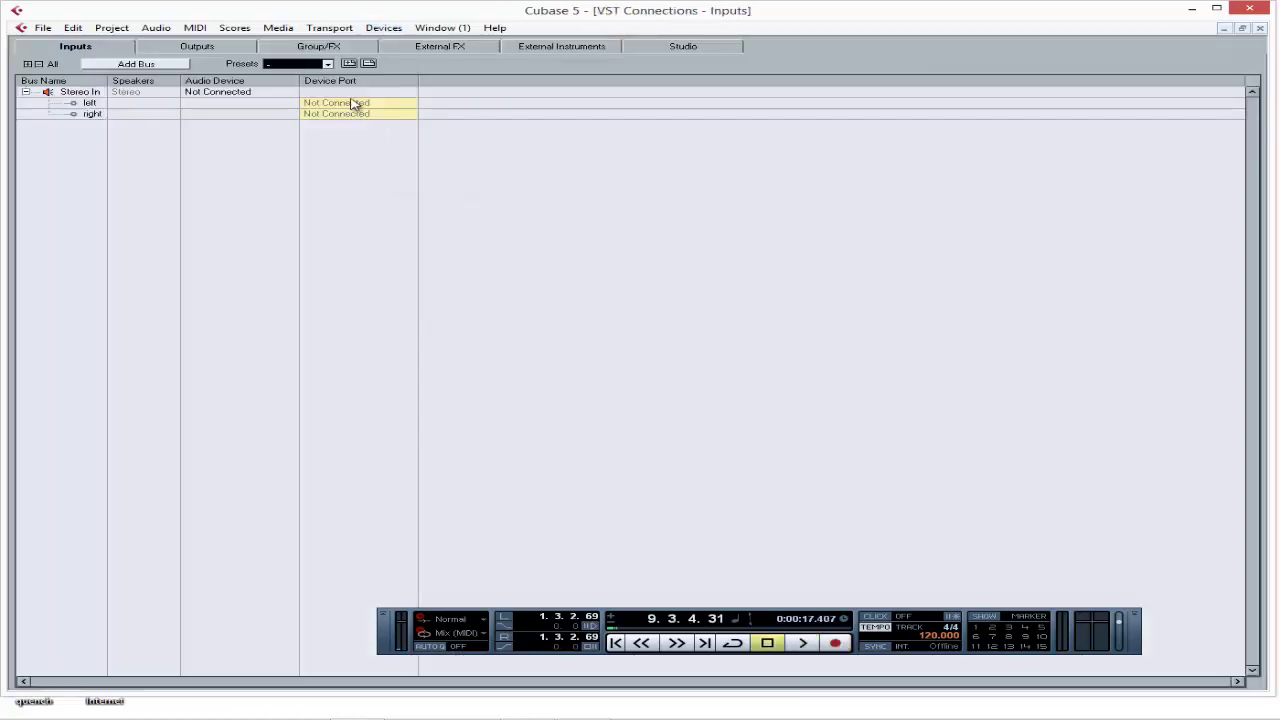
{"action": "left_click", "coordinate": [355, 103]}
{"action": "left_click", "coordinate": [366, 141]}
{"action": "left_click", "coordinate": [368, 114]}
{"action": "left_click", "coordinate": [381, 160]}
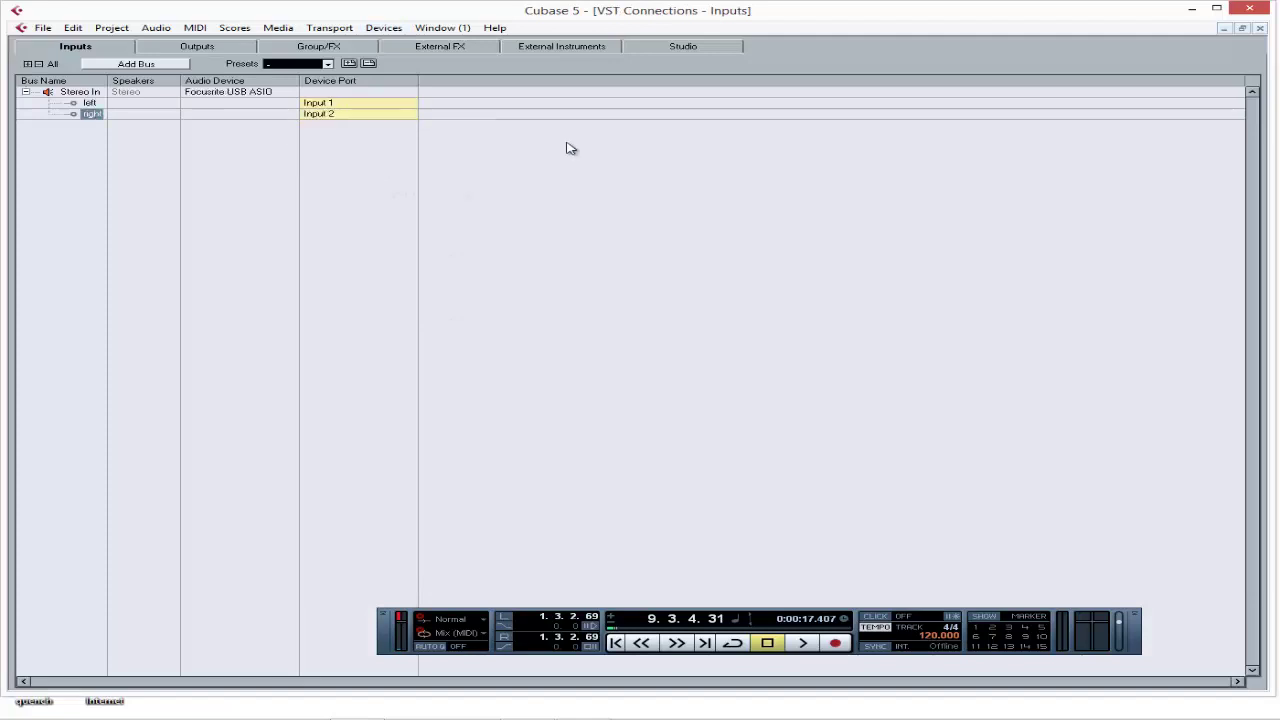
Record a roughly 3-second third take, Audio 01_08, on Audio 01
{"action": "left_click", "coordinate": [1259, 28]}
{"action": "left_click", "coordinate": [436, 49]}
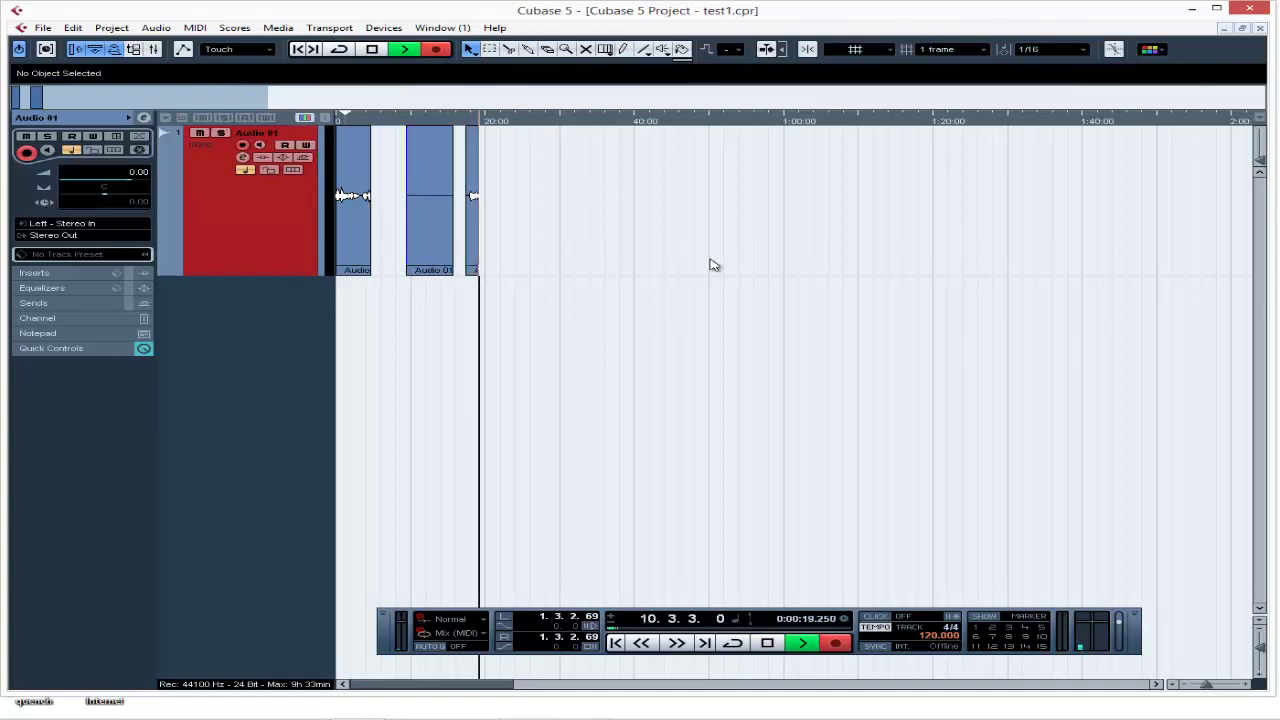
{"action": "left_click", "coordinate": [372, 50]}
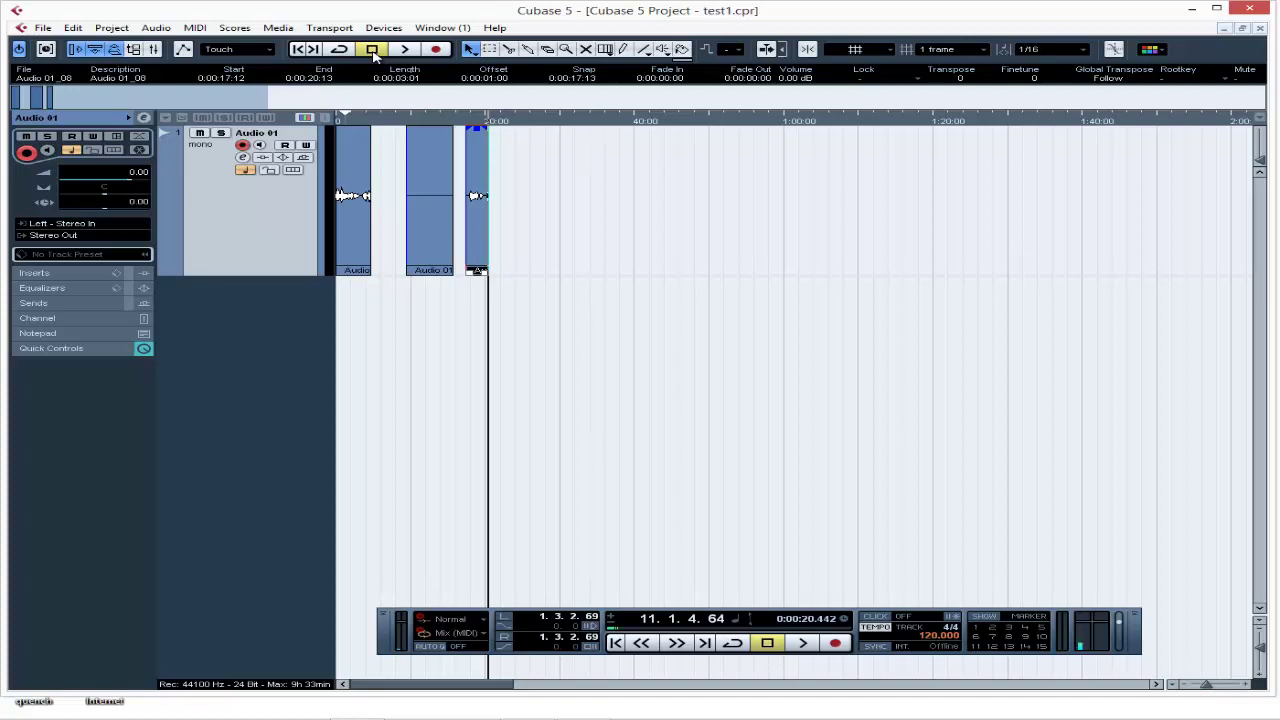
Open the track context menu from the empty track list area below Audio 01
{"action": "right_click", "coordinate": [213, 237]}
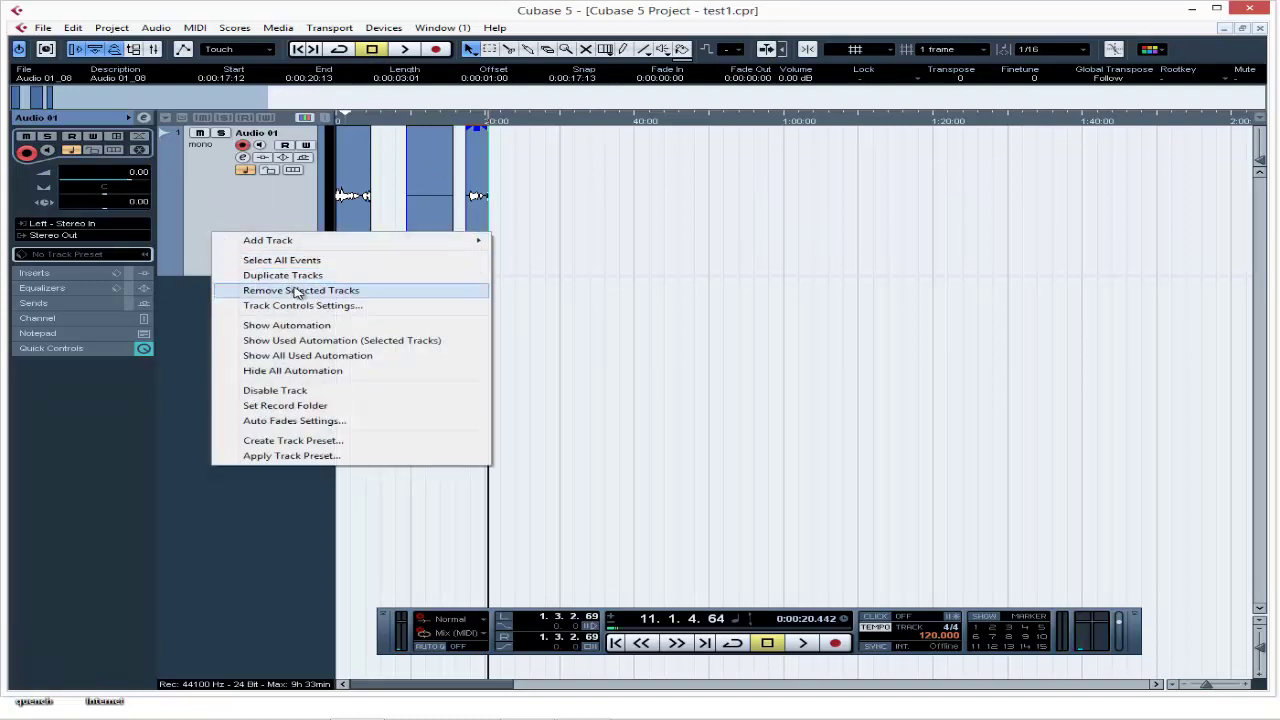